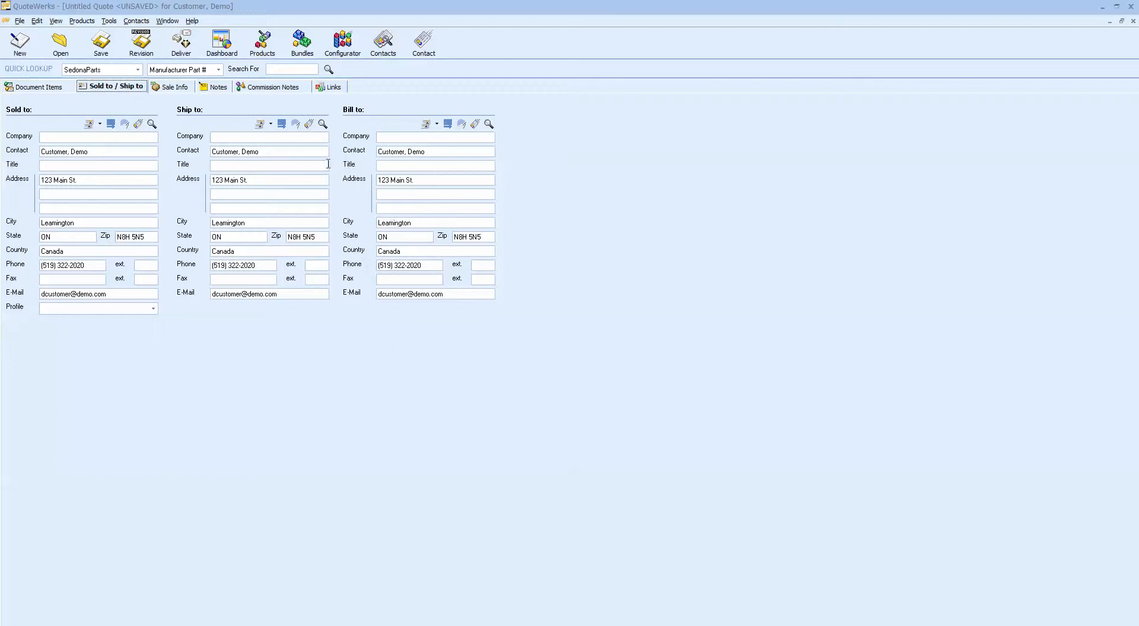
Create a new quote from the template "Lynx GSM Premium - $499.99 - $39.99 - 3D2M"
click(48, 91)
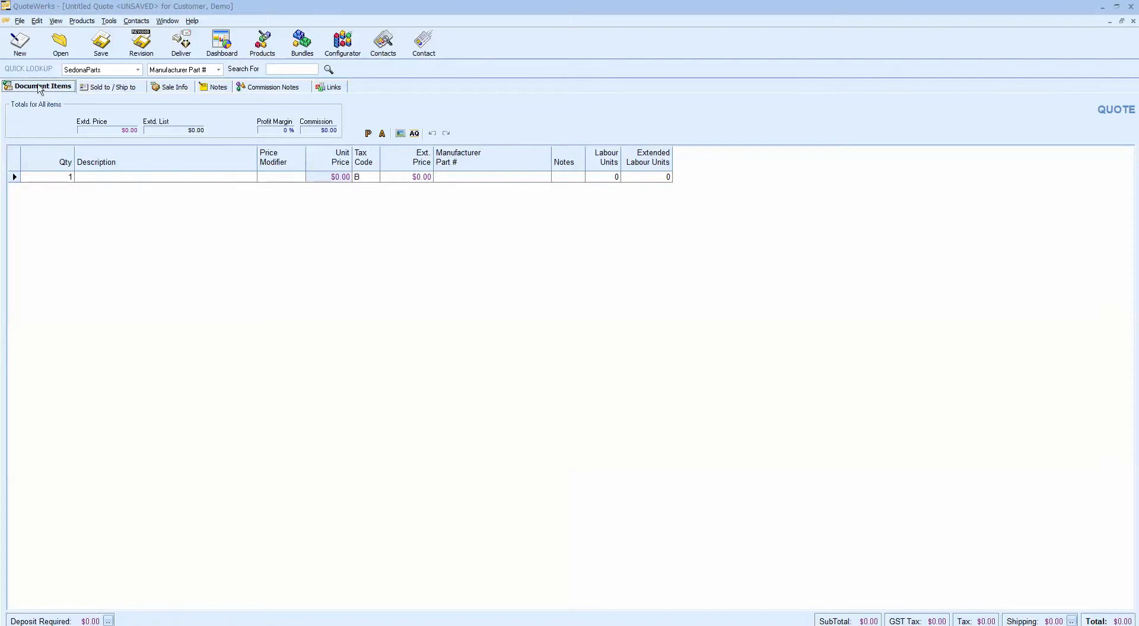
click(22, 21)
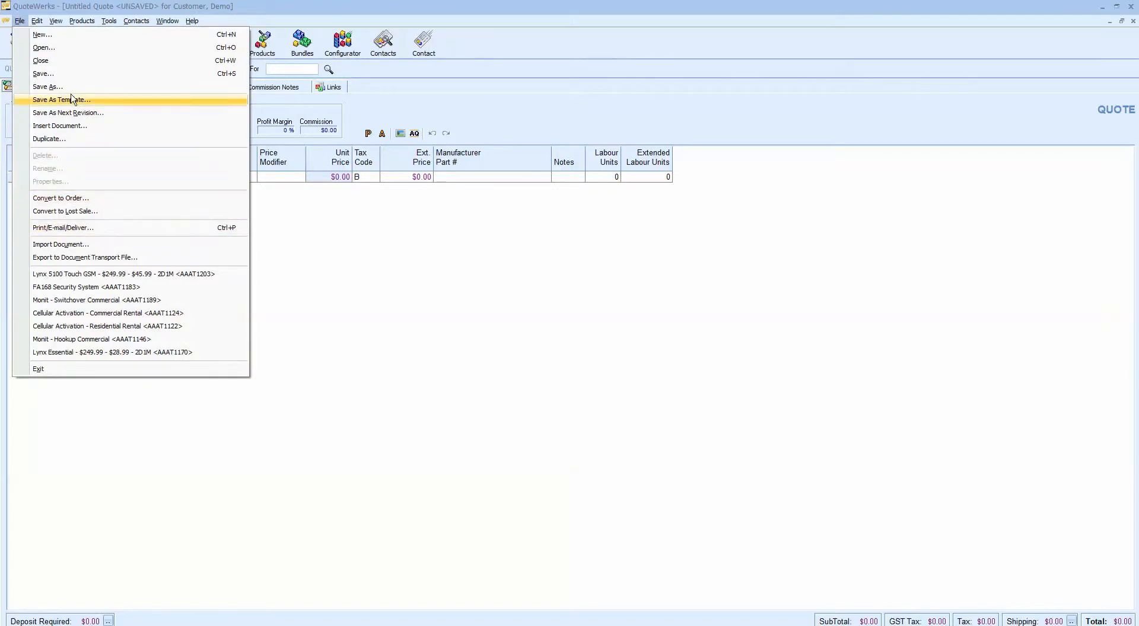
click(43, 36)
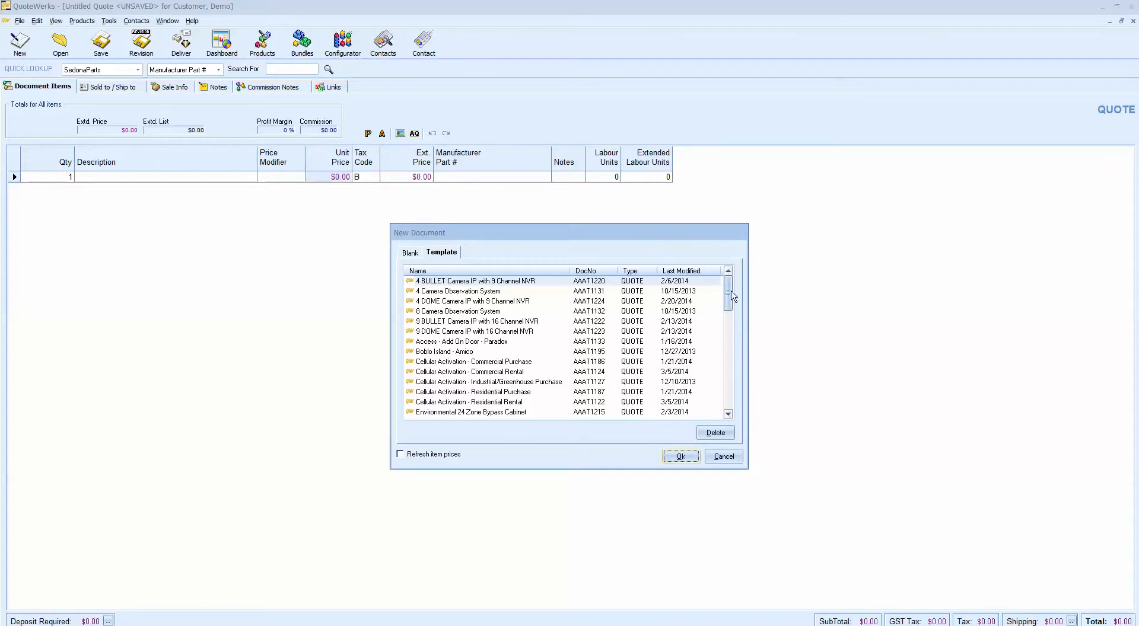
drag(729, 292, 729, 352)
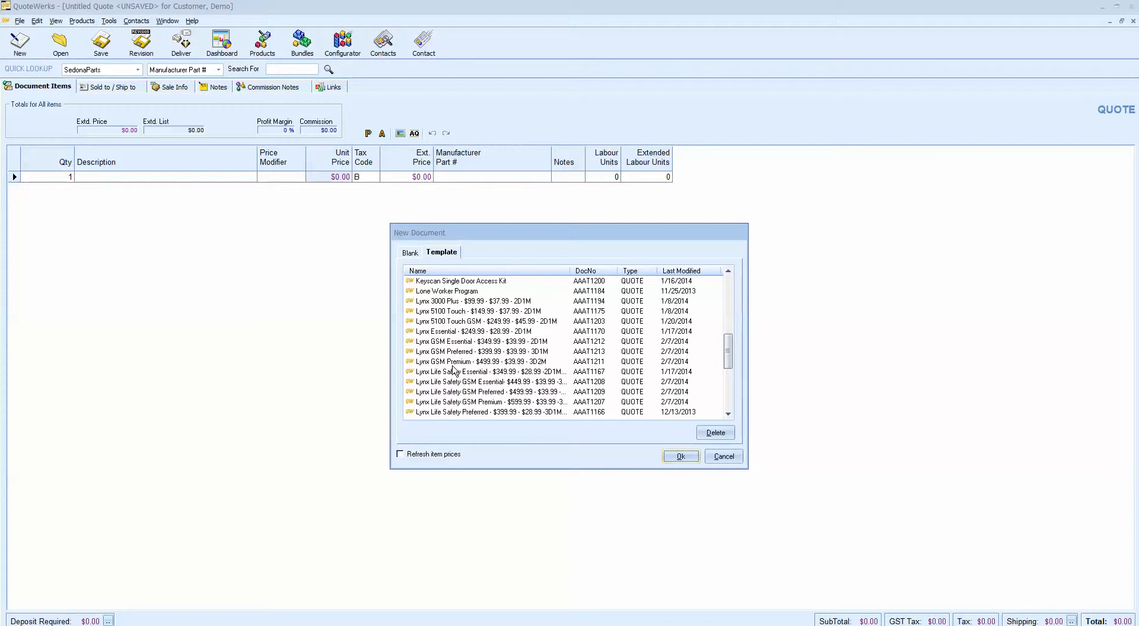
click(508, 363)
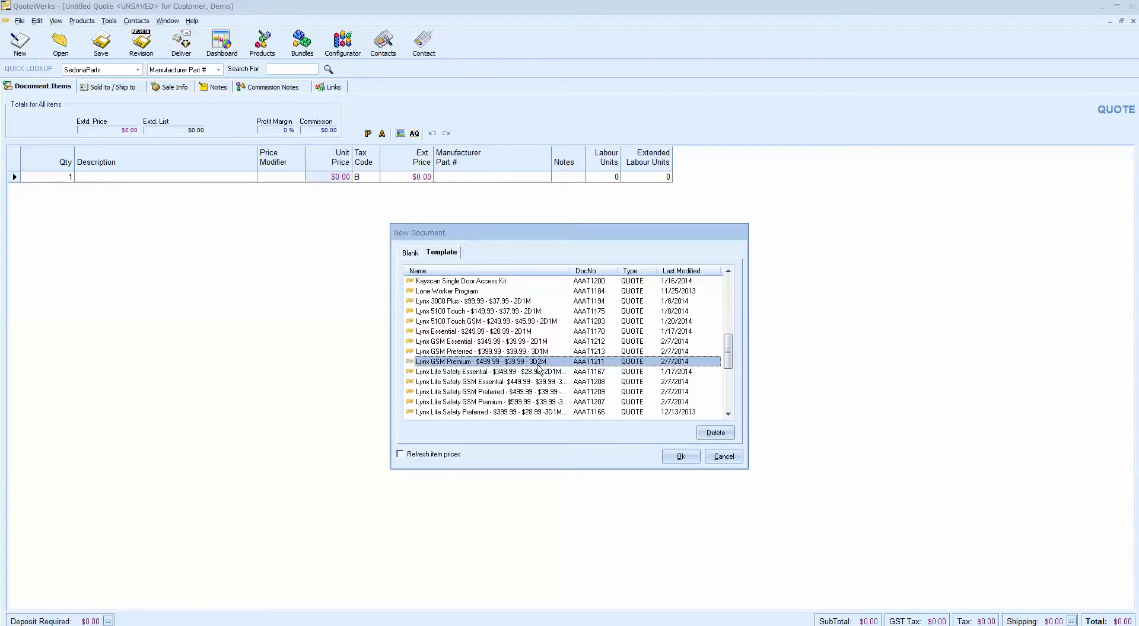
click(680, 456)
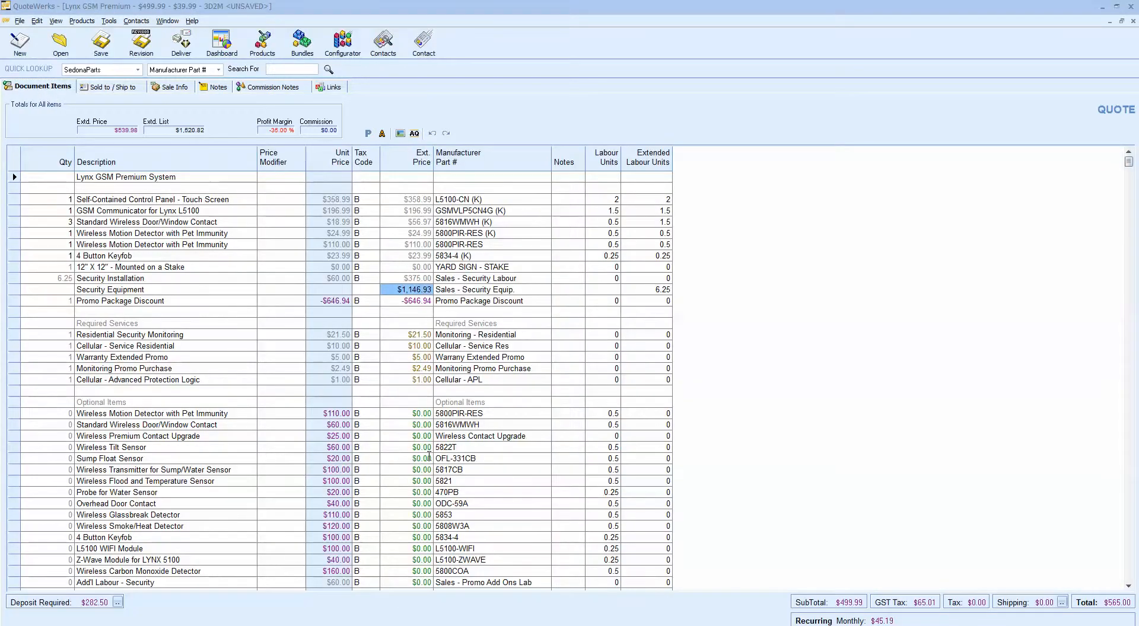
Review the template quote's line items and check its Sold to / Ship to details
click(429, 457)
click(234, 290)
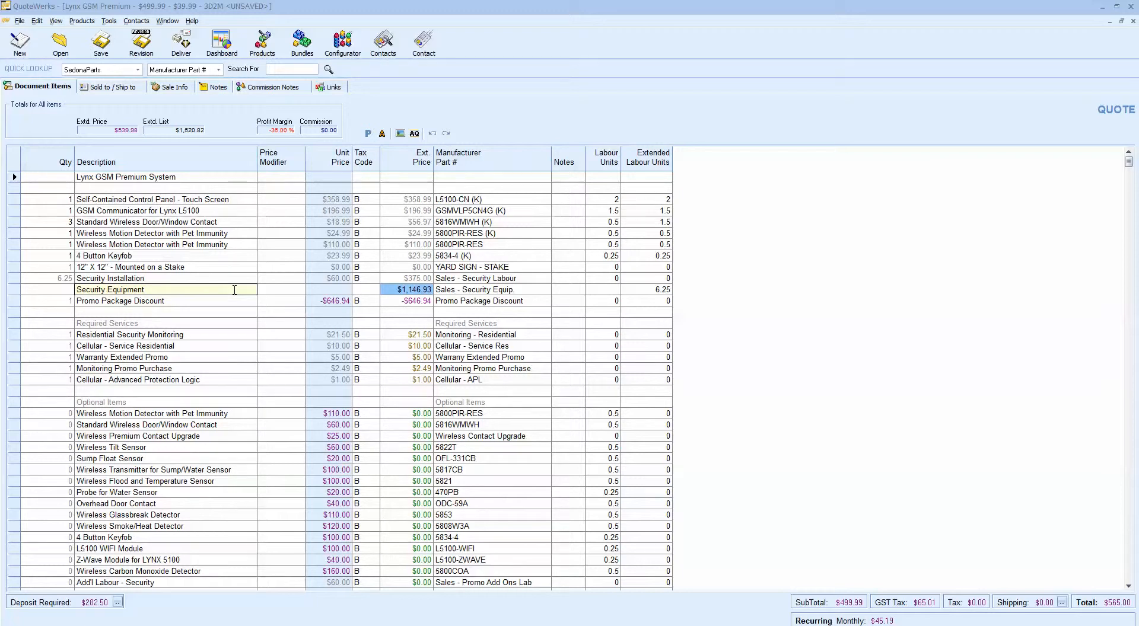
click(108, 88)
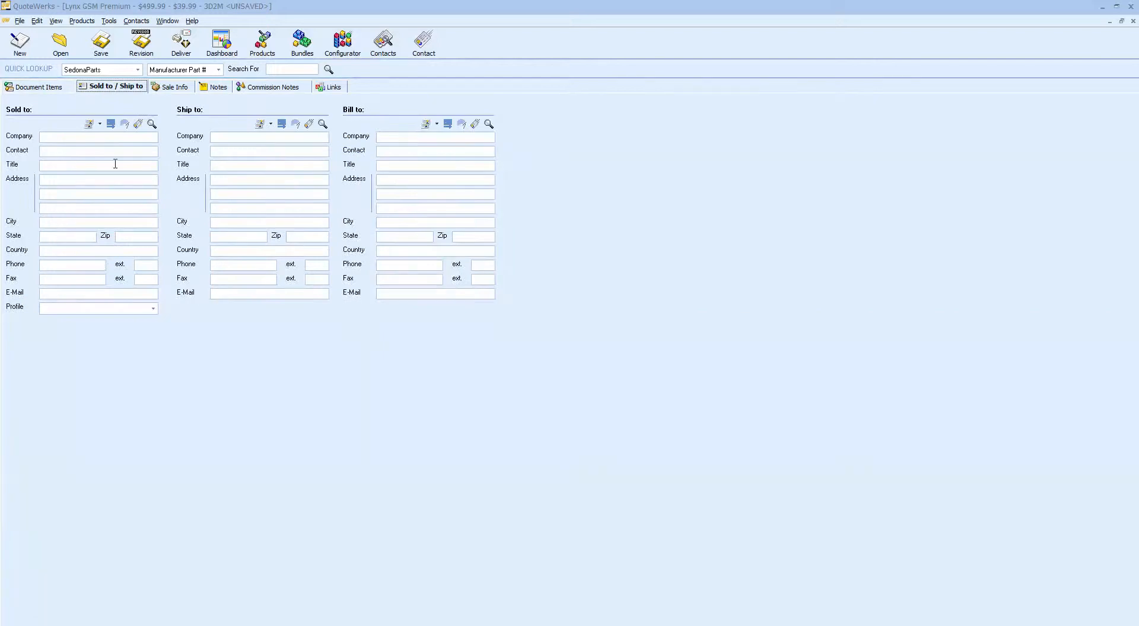
click(59, 89)
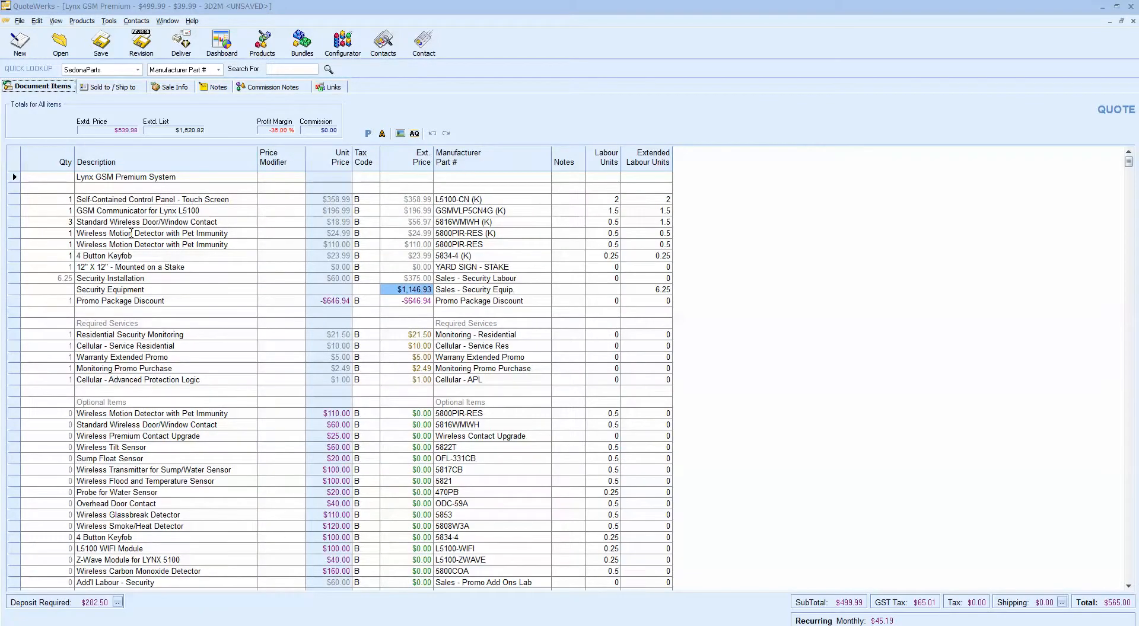
Copy all line items of the Lynx GSM Premium template quote and close that document
click(131, 233)
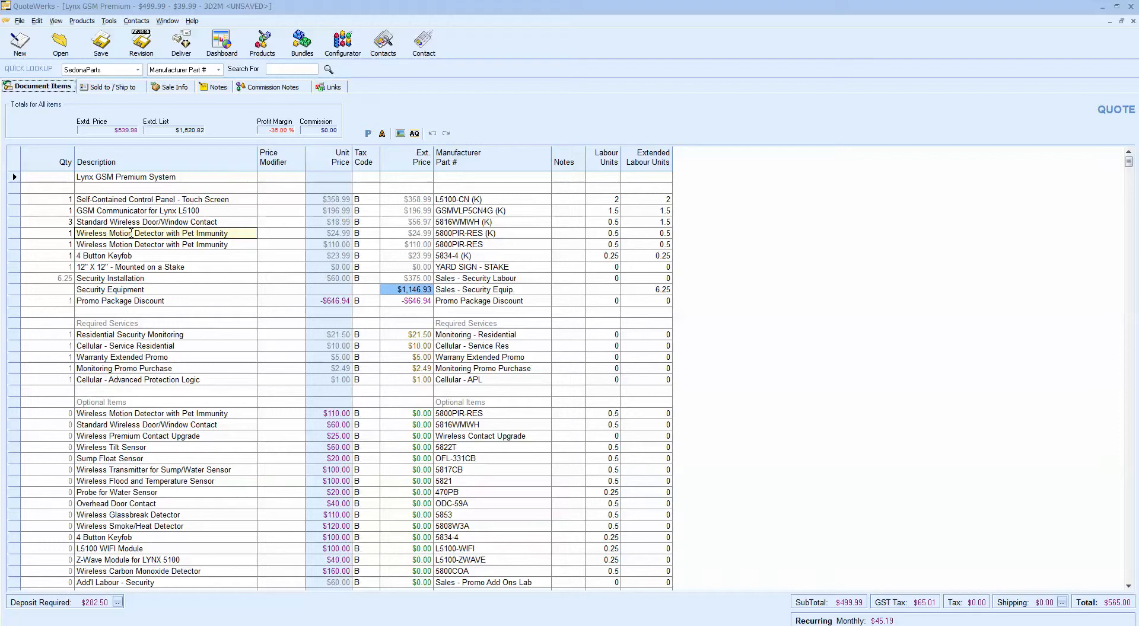
key(ctrl+a)
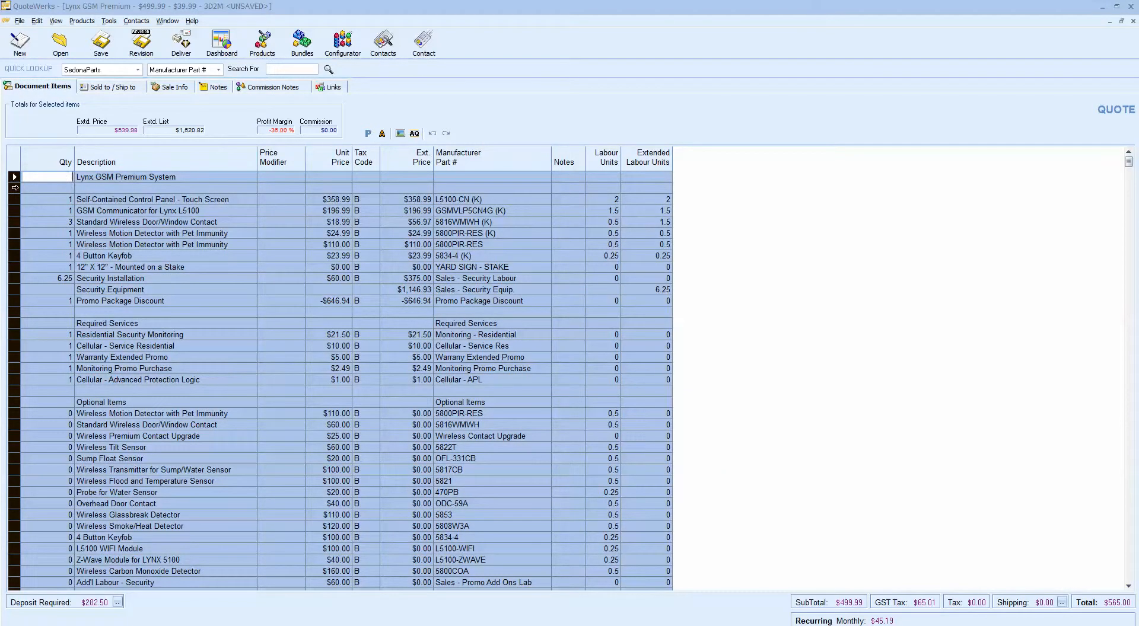
right_click(15, 187)
click(50, 205)
click(1132, 22)
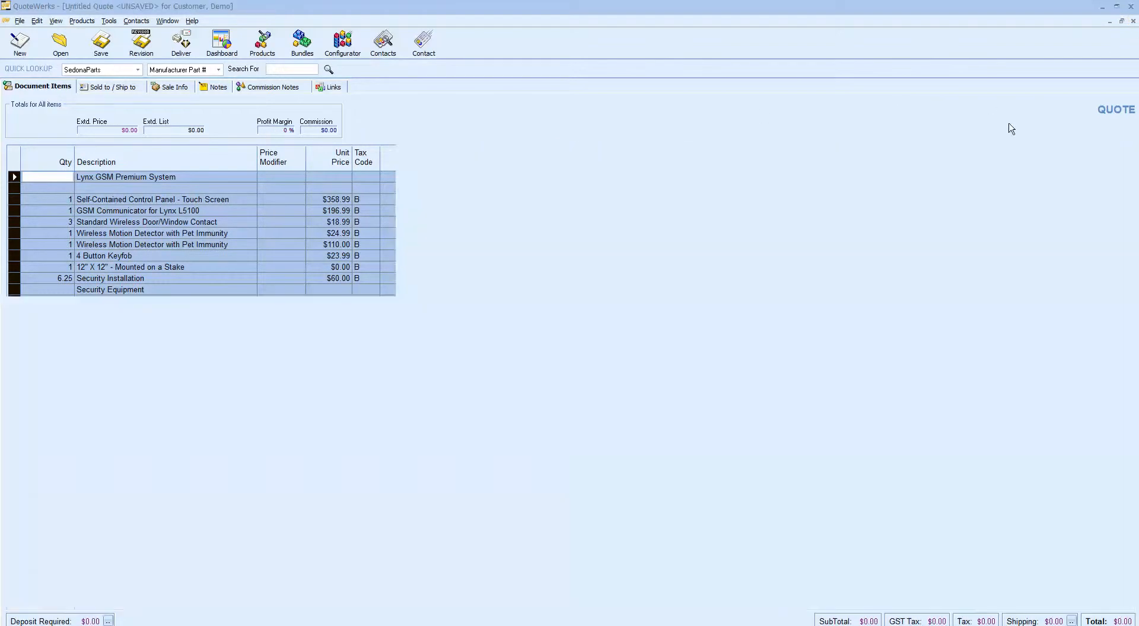
Paste the copied package lines into the customer's untitled quote at the first line and check the items and customer details
click(121, 89)
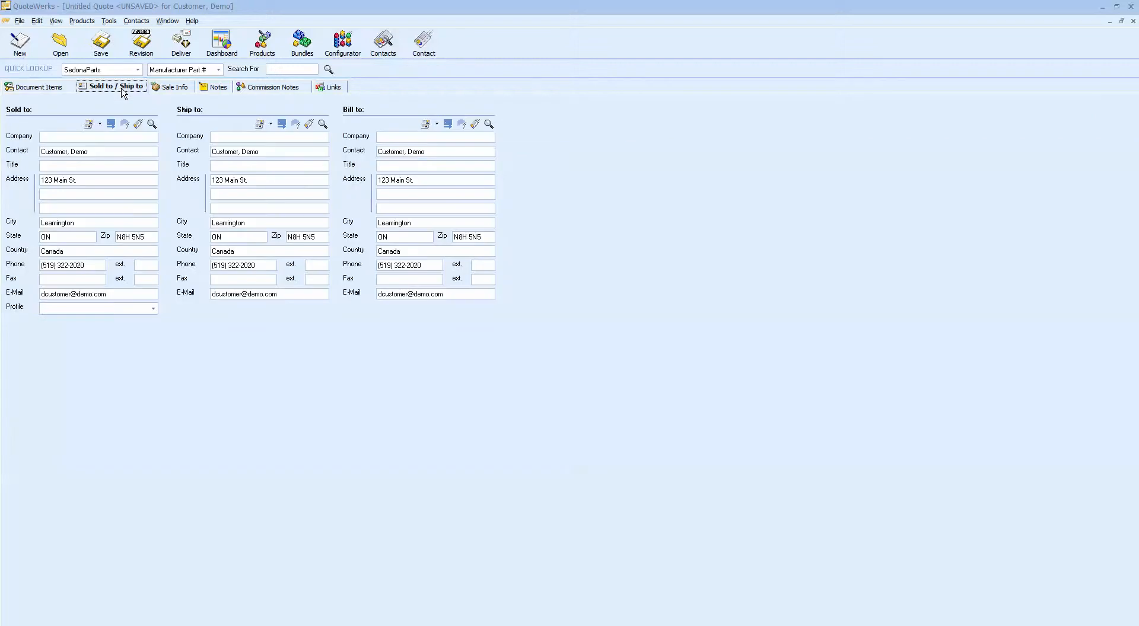
click(51, 88)
click(14, 177)
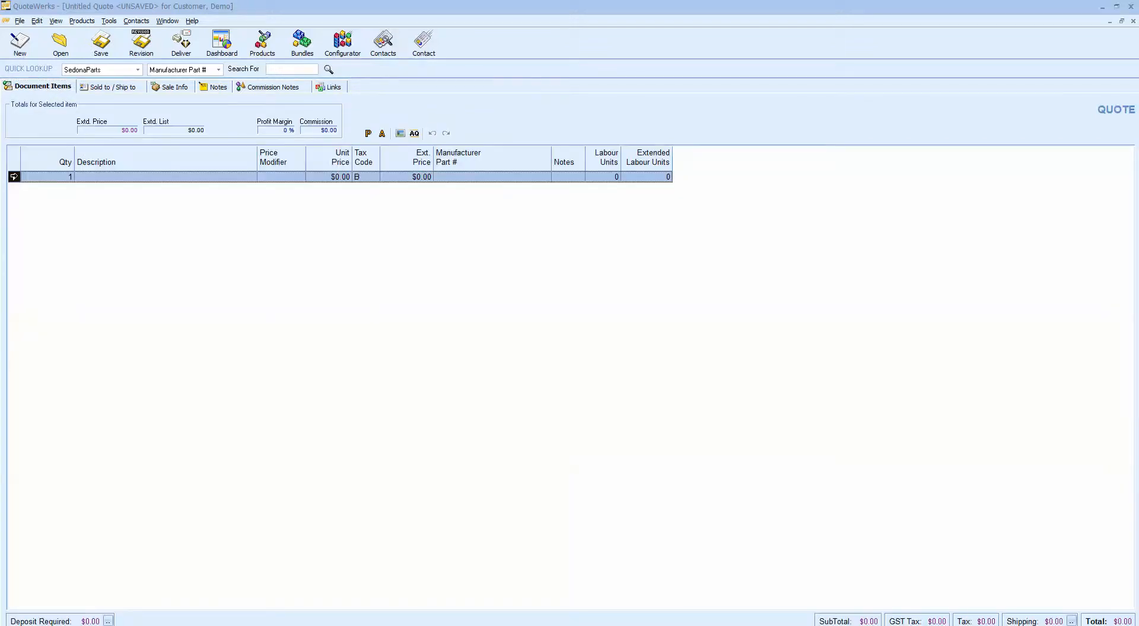
right_click(14, 177)
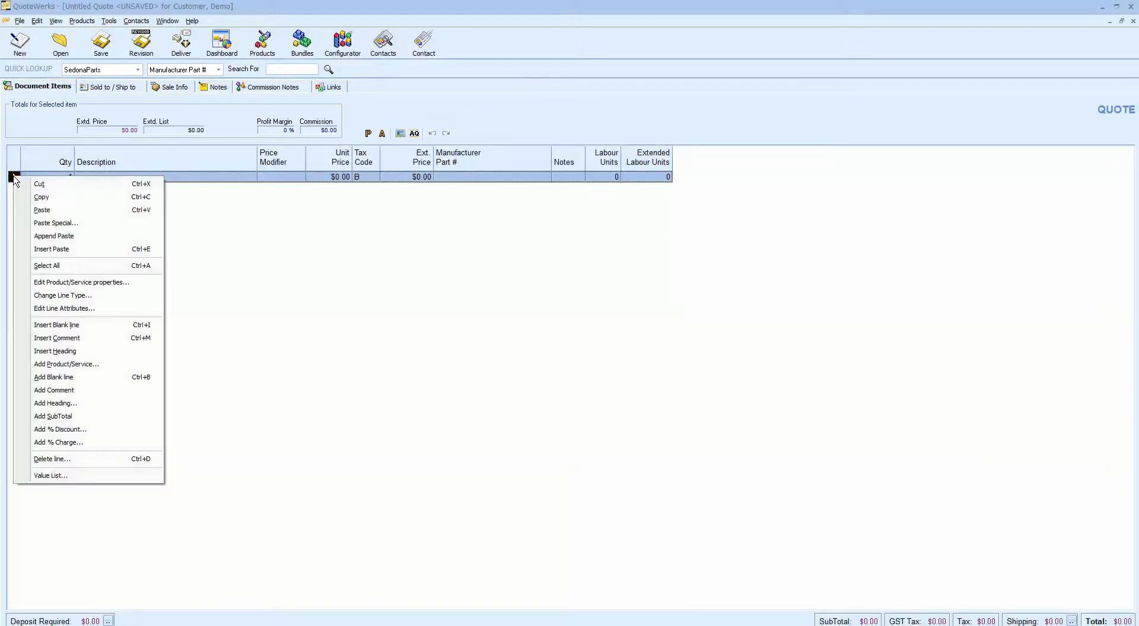
click(44, 211)
click(563, 391)
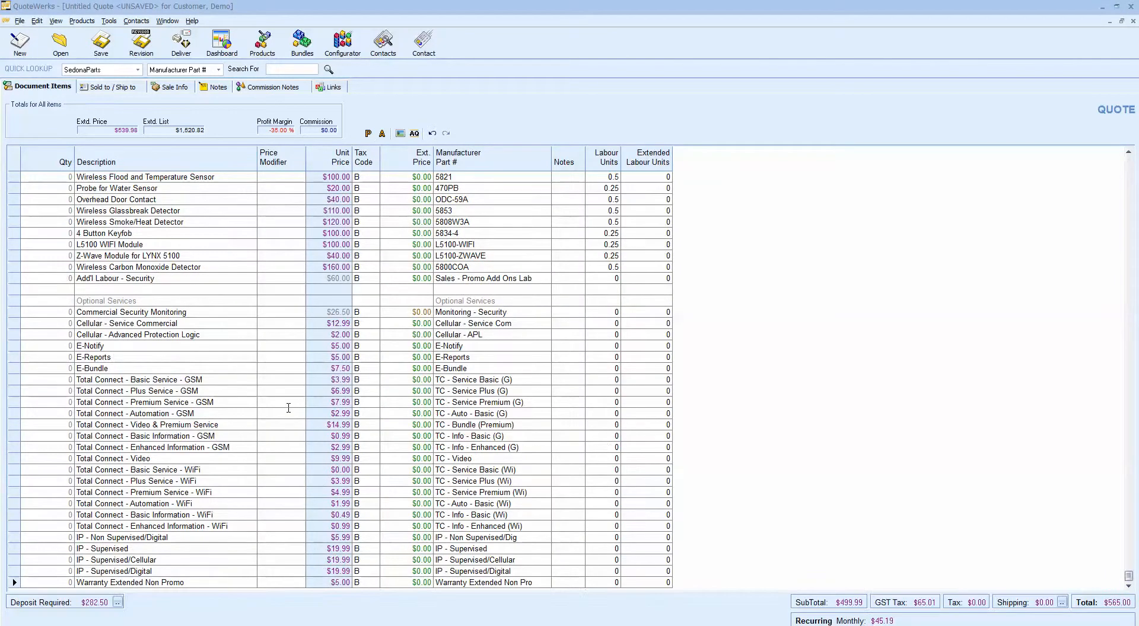
drag(1129, 576, 1132, 163)
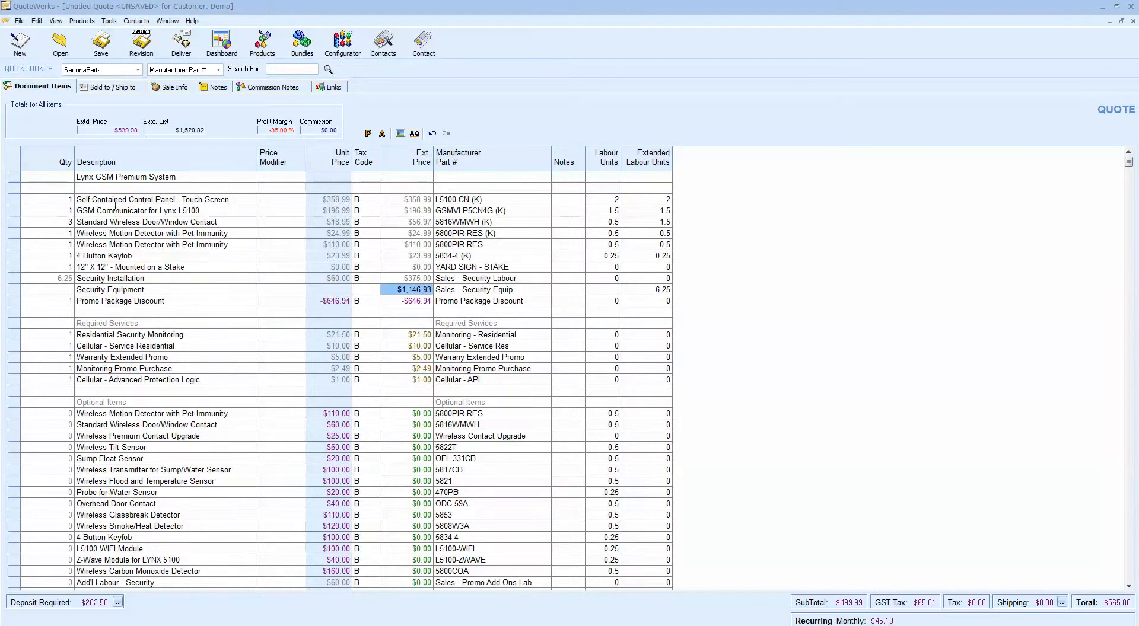
click(103, 88)
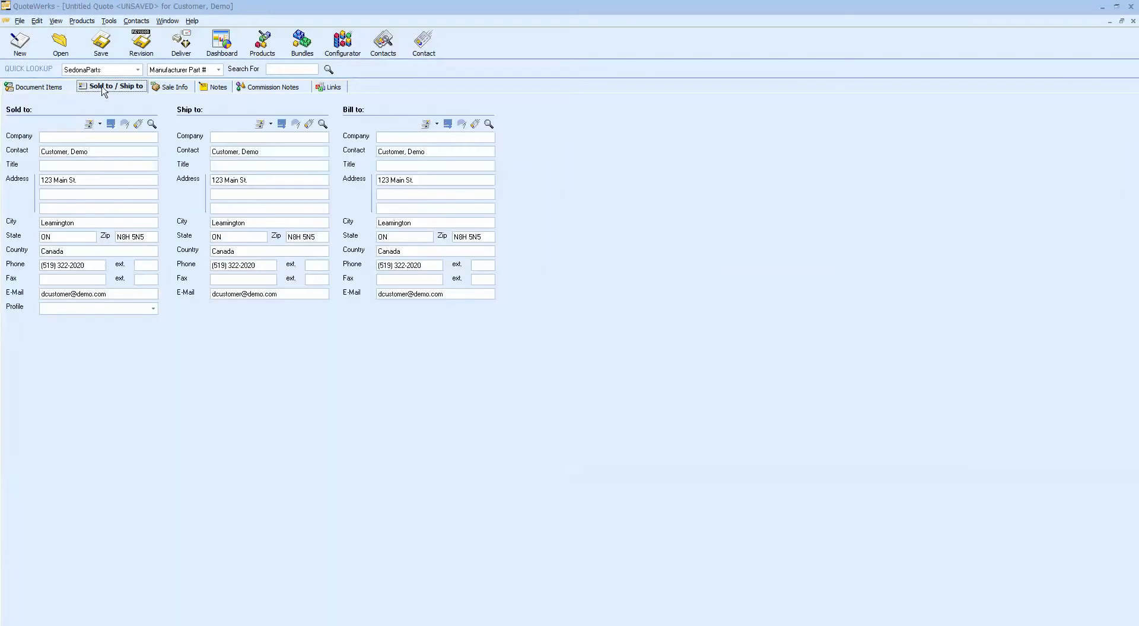
click(51, 89)
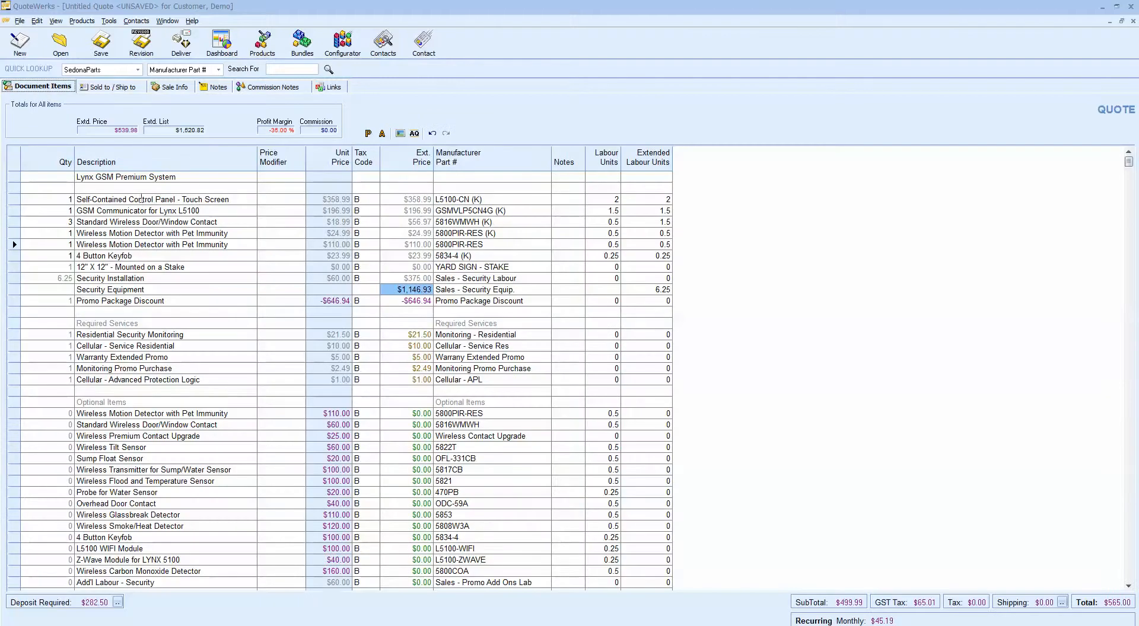
Set the quantity of the optional Standard Wireless Door/Window Contact (5816WMWH) to 2
click(136, 413)
click(15, 425)
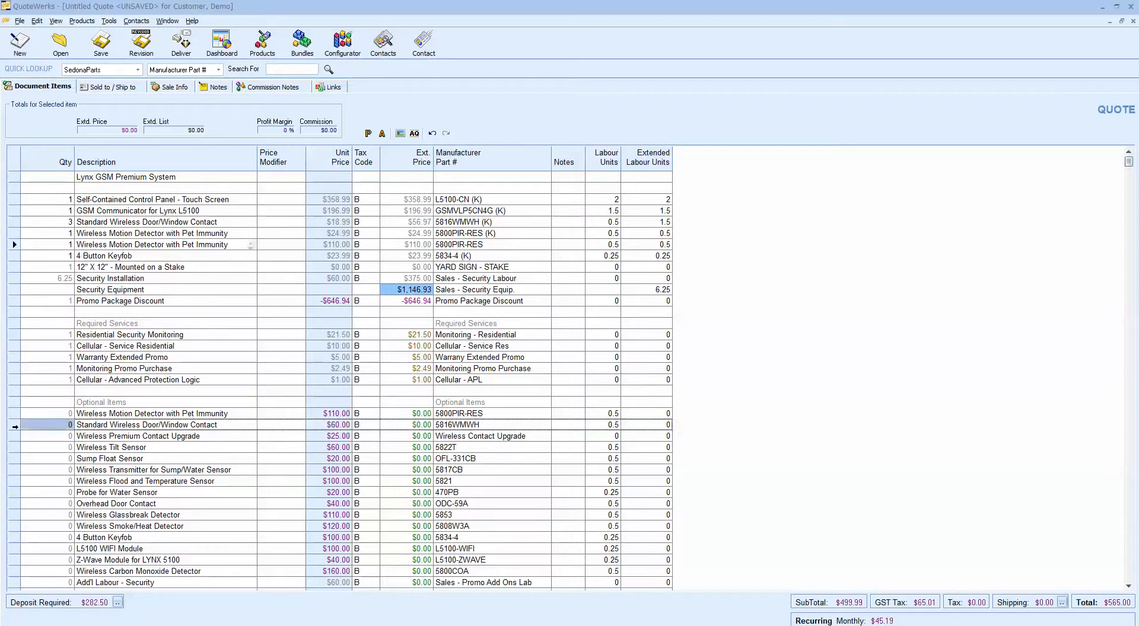
click(62, 425)
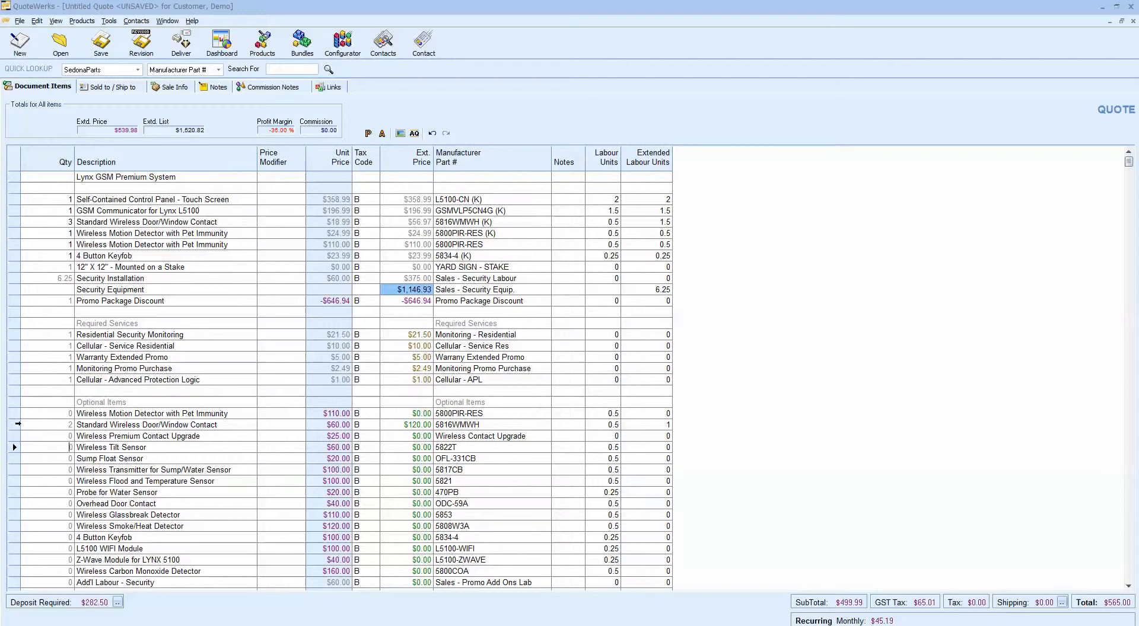
Mark the optional Standard Wireless Door/Window Contact line as selected in its line attributes
click(18, 424)
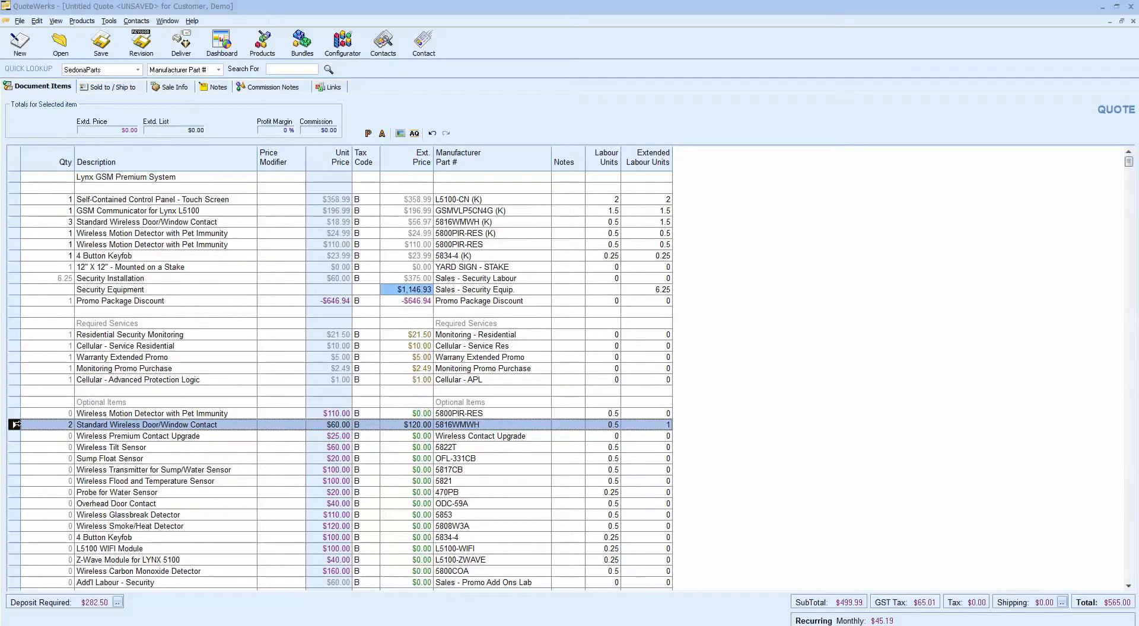
double_click(16, 425)
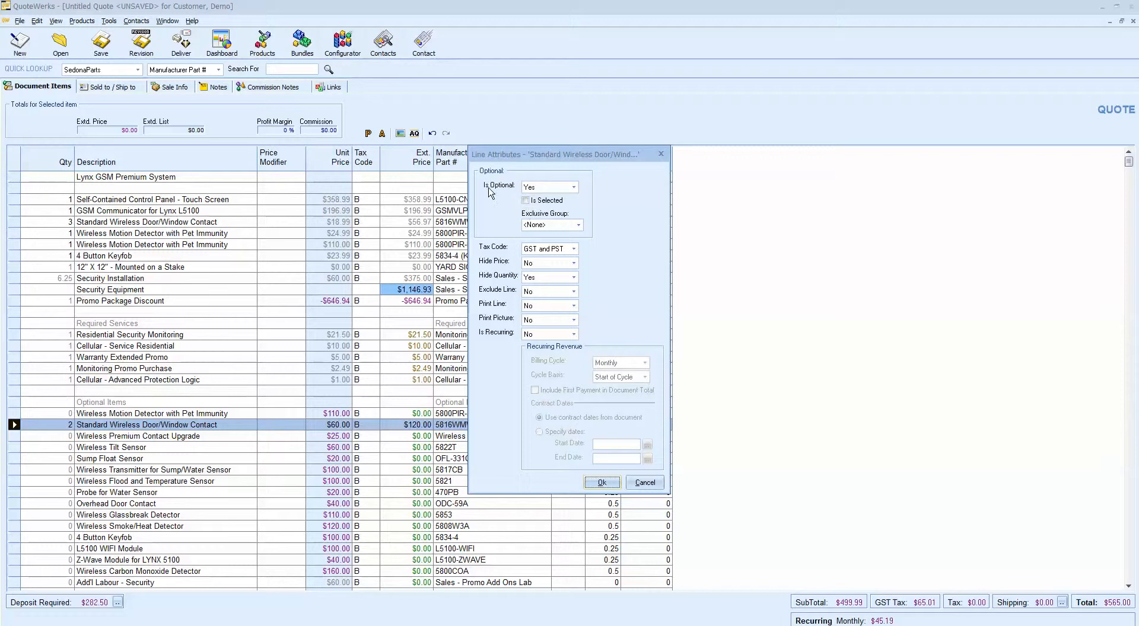
click(524, 201)
click(600, 483)
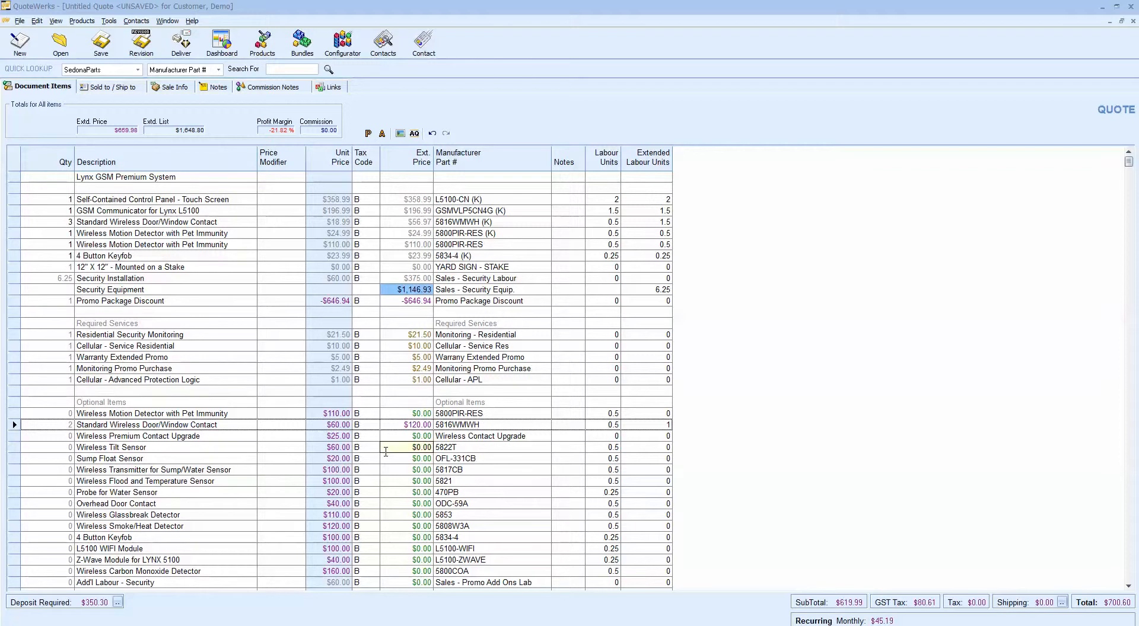
click(383, 458)
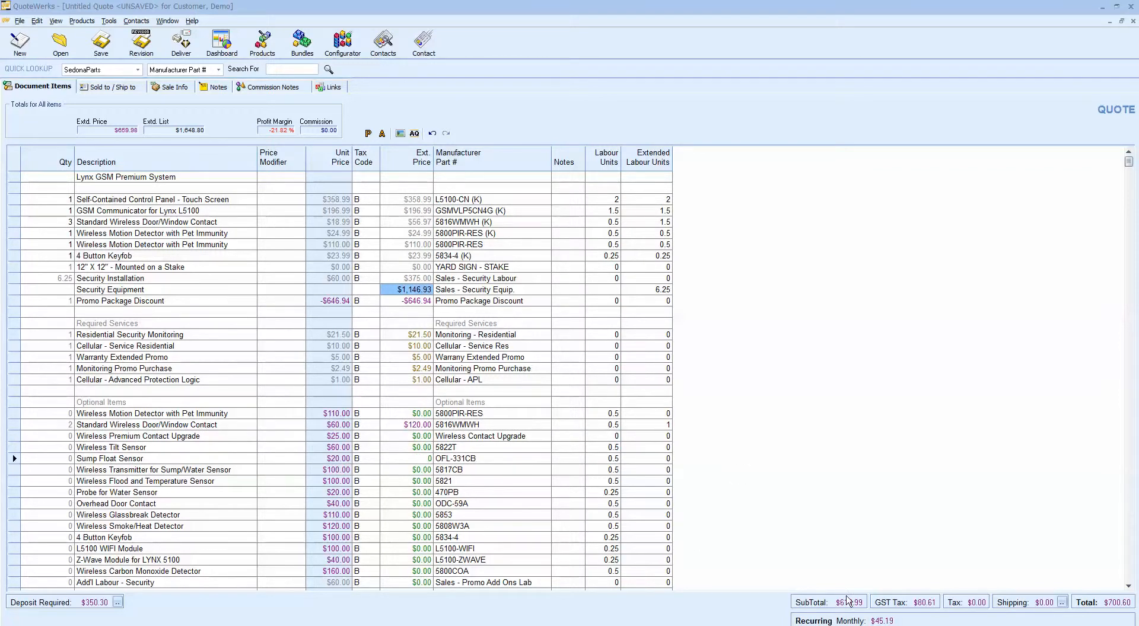
Set Print Line to Yes in the line attributes of the optional Standard Wireless Door/Window Contact
click(432, 432)
double_click(14, 425)
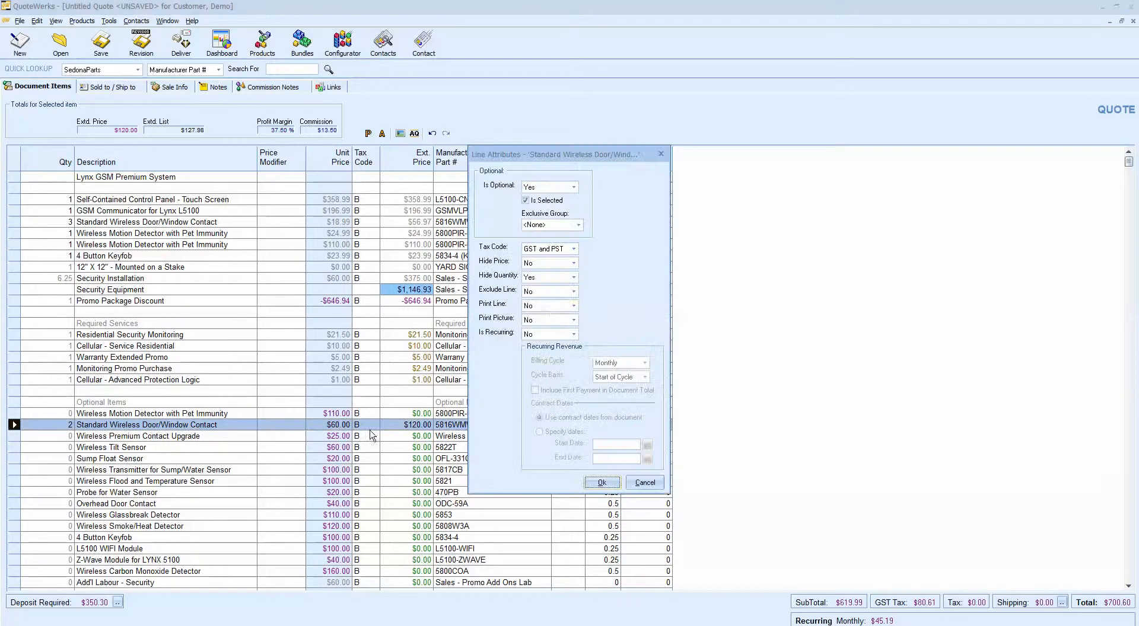
click(573, 305)
click(549, 329)
click(602, 482)
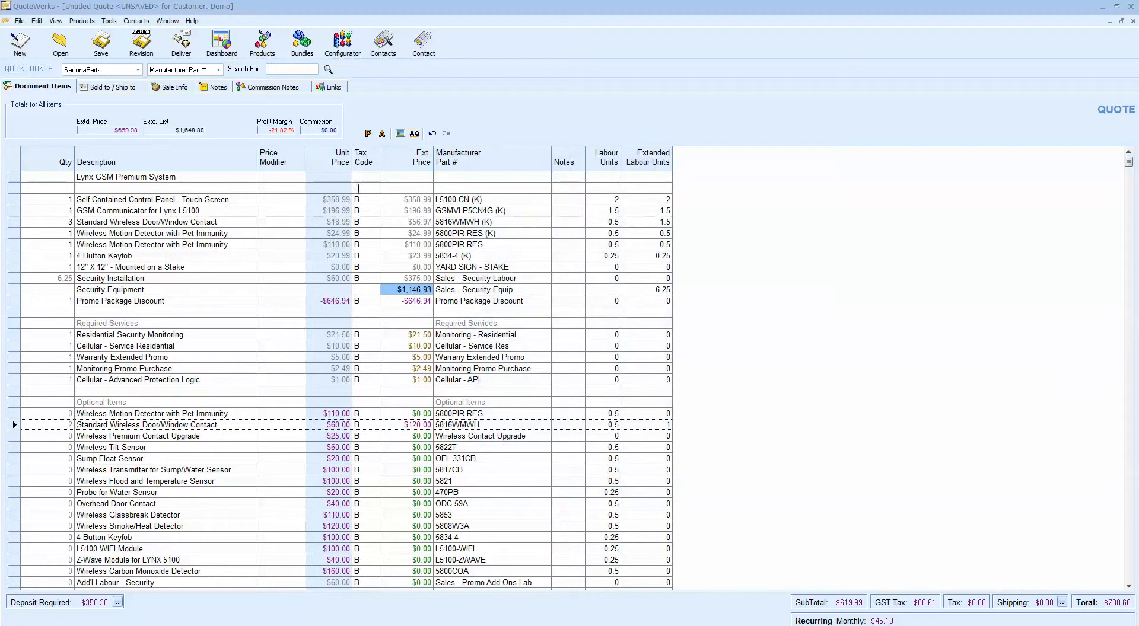
Preview the quote for delivery using the Security ONE Standard 1.0 layout
click(181, 43)
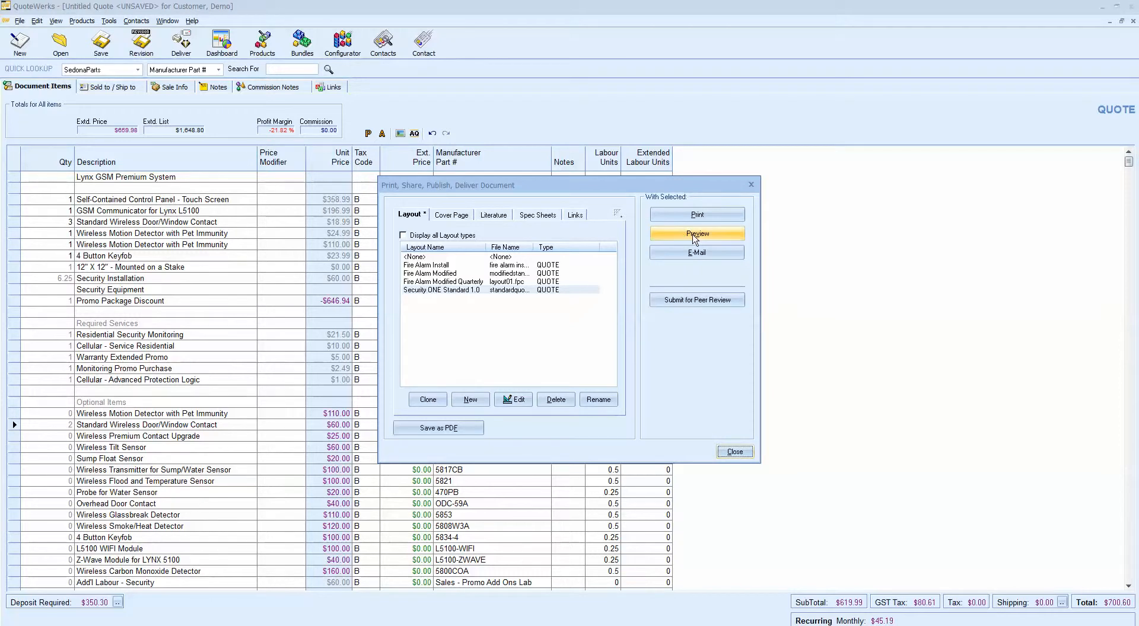
click(469, 290)
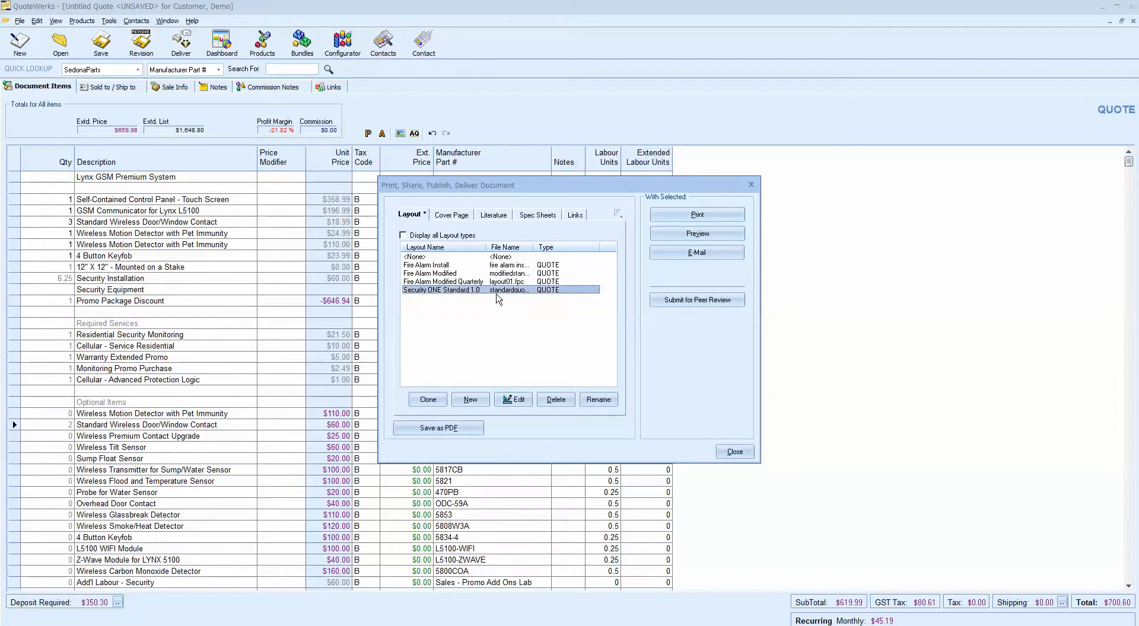
click(695, 237)
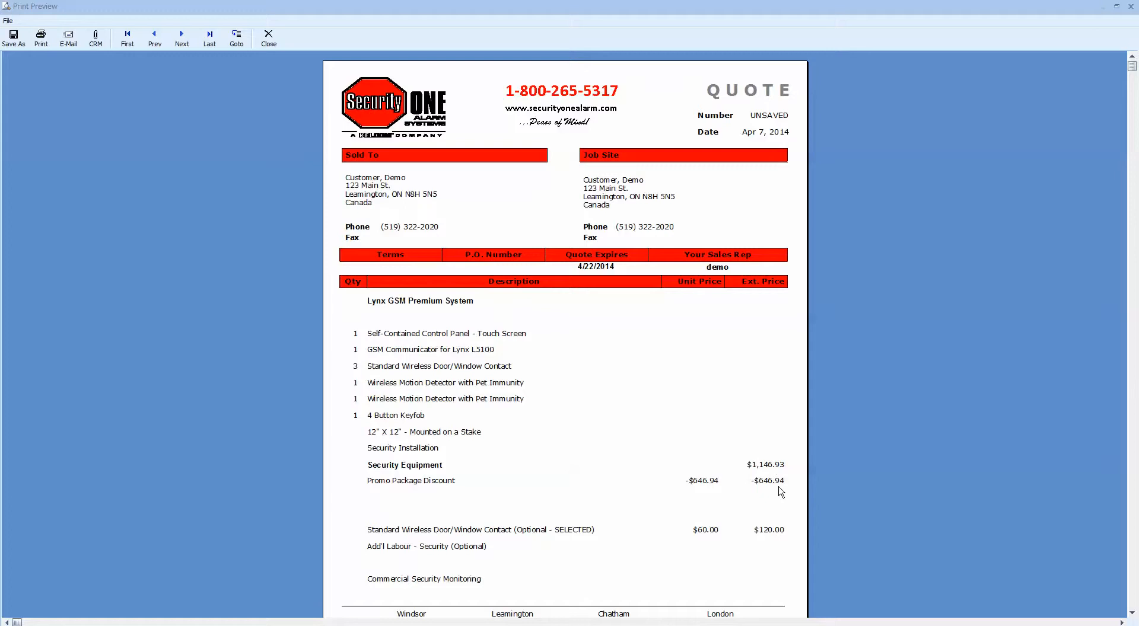
Examine the item lines, totals and monthly service charge on both pages of the print preview, and close it
click(1133, 612)
click(1133, 613)
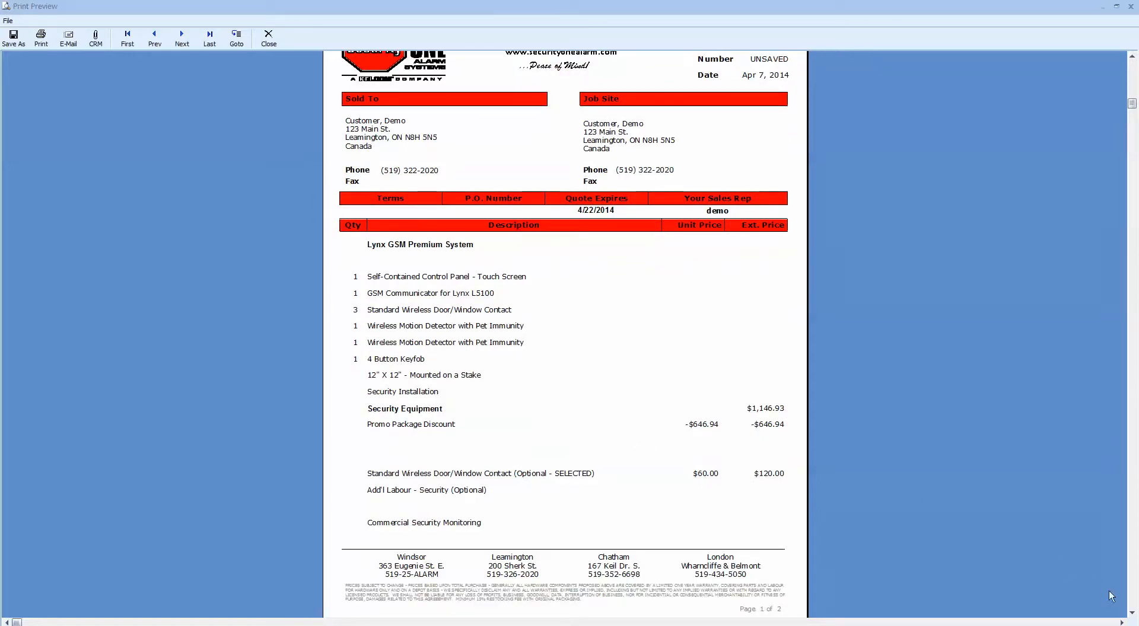
click(1133, 613)
click(1133, 613)
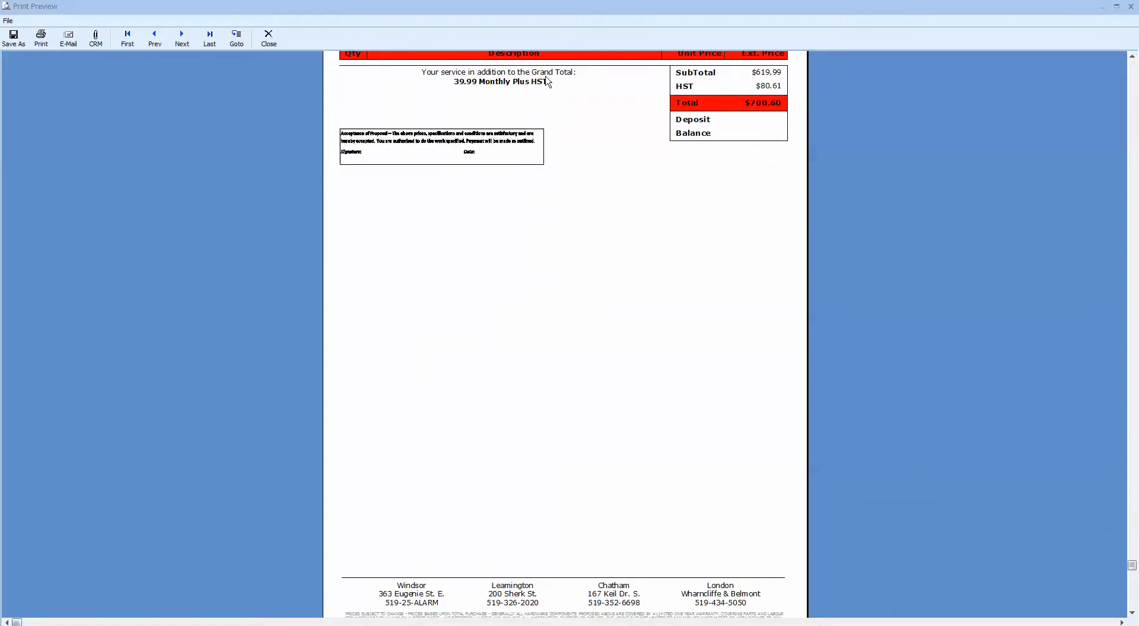
click(1133, 56)
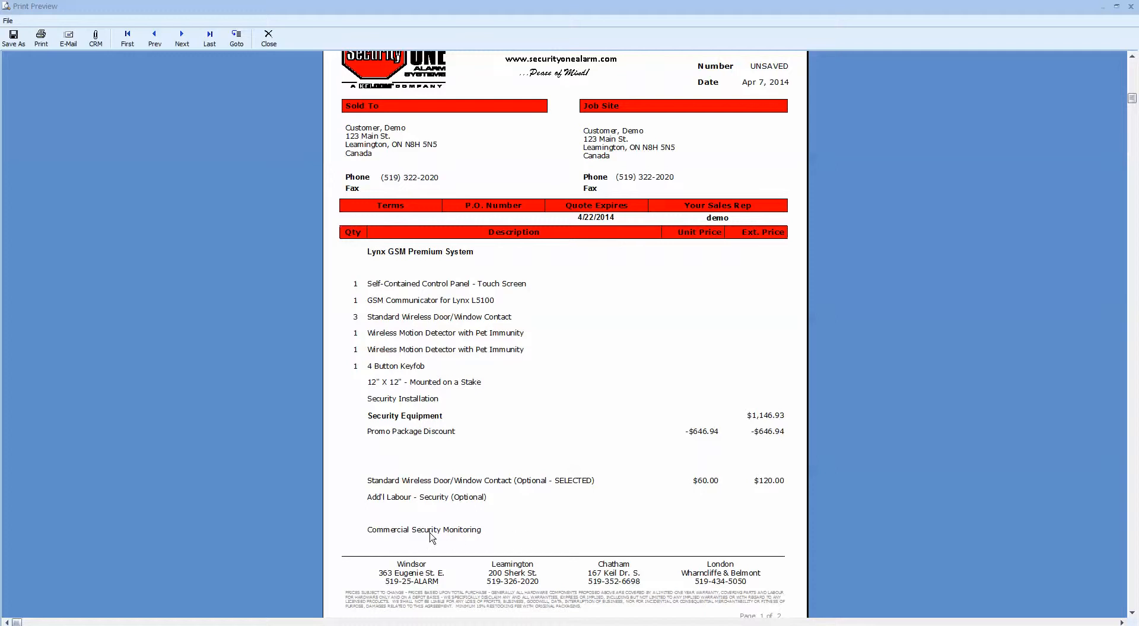
click(269, 39)
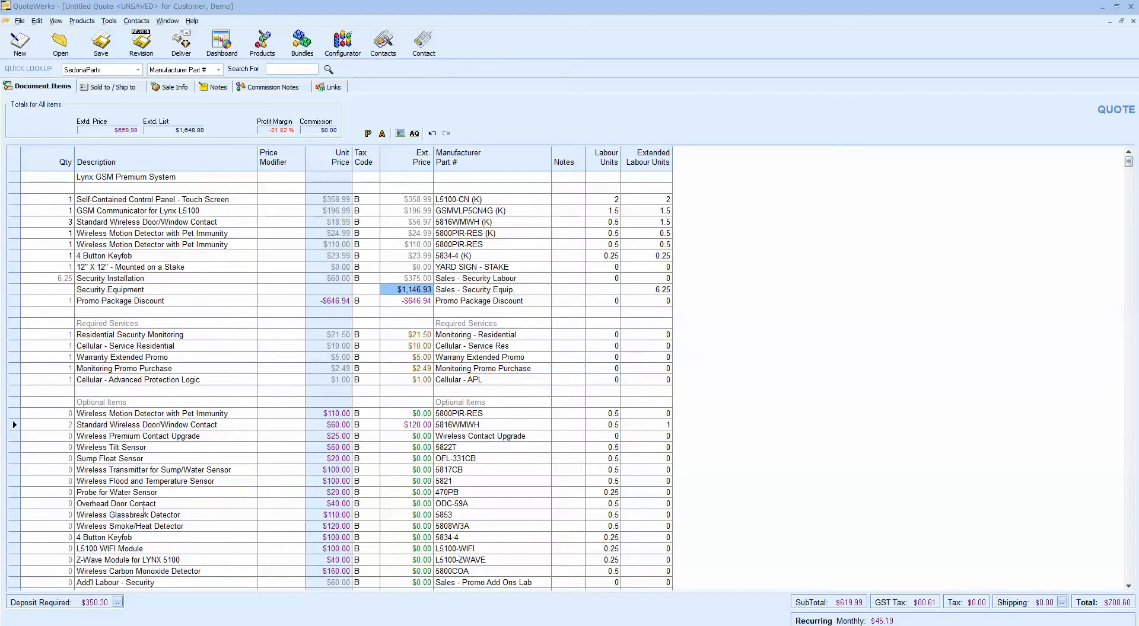
Set Print Line to No in the line attributes of the Commercial Security Monitoring line under Optional Services
click(1128, 585)
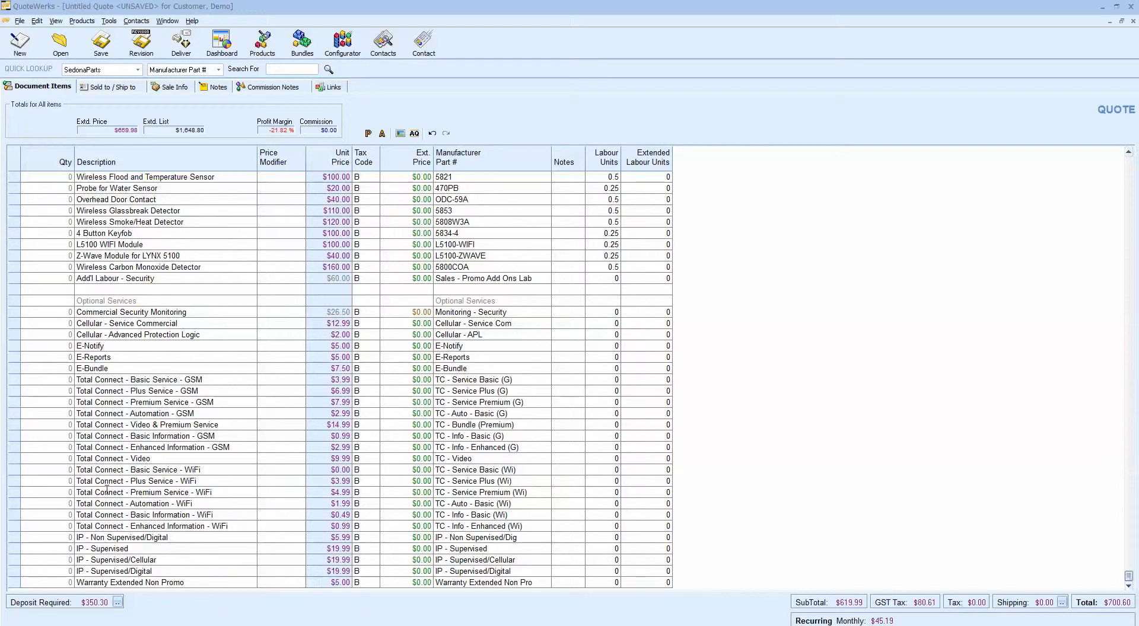
click(1128, 153)
click(1128, 153)
click(1129, 153)
click(1129, 153)
click(1129, 153)
click(1129, 153)
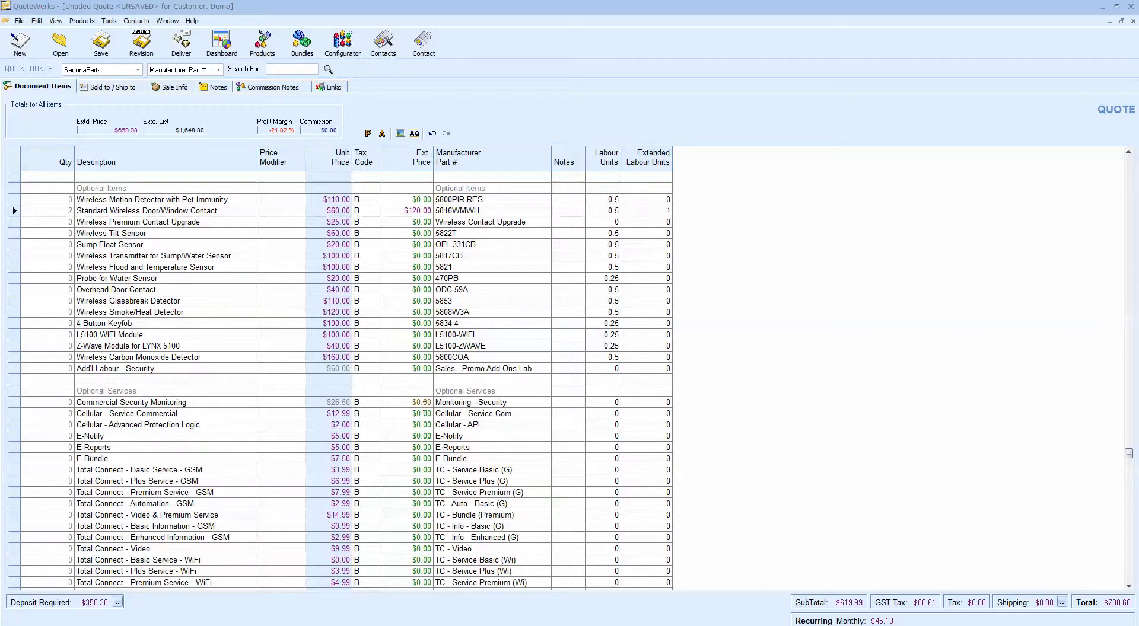
double_click(6, 405)
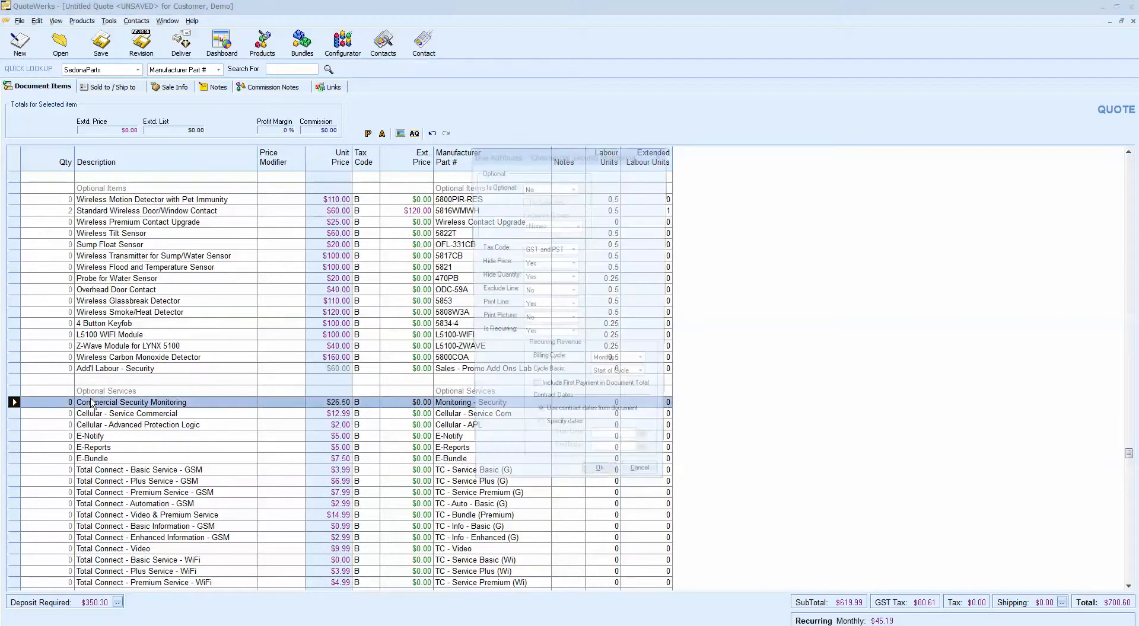
click(573, 305)
click(558, 317)
click(602, 481)
click(109, 424)
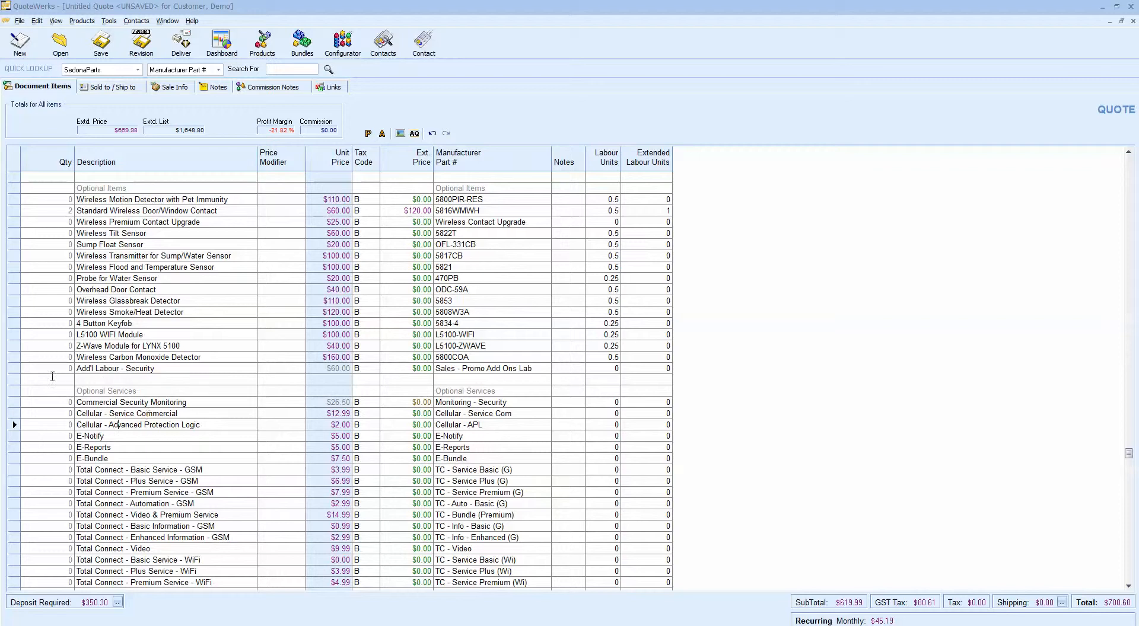
Set Print Line to No in the line attributes of the optional Add'l Labour - Security line
double_click(15, 368)
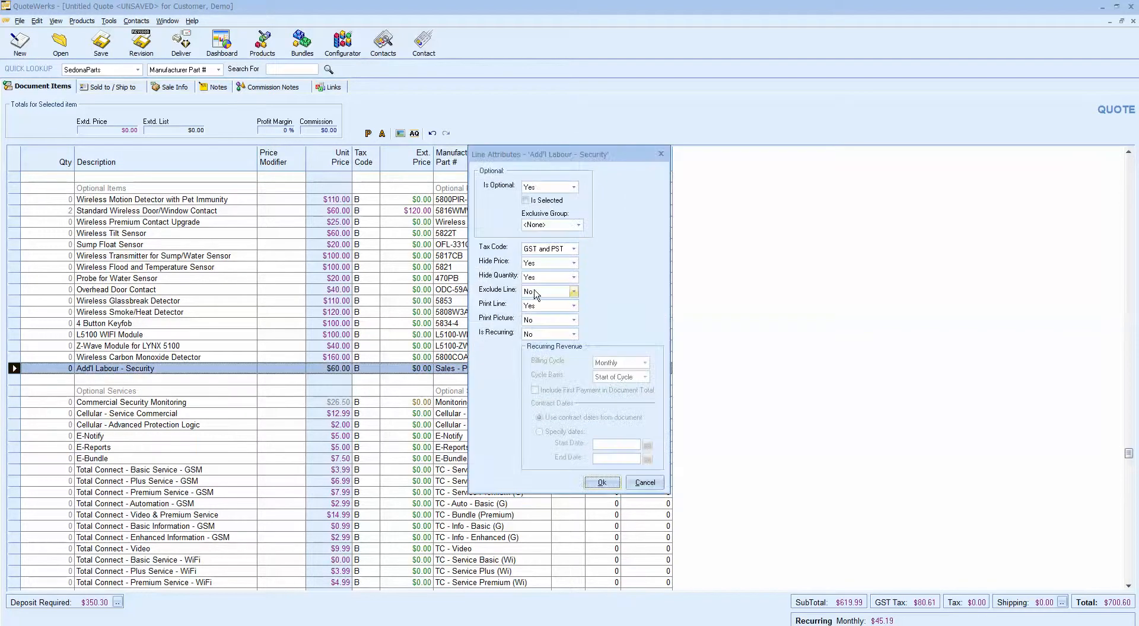
click(572, 306)
click(536, 316)
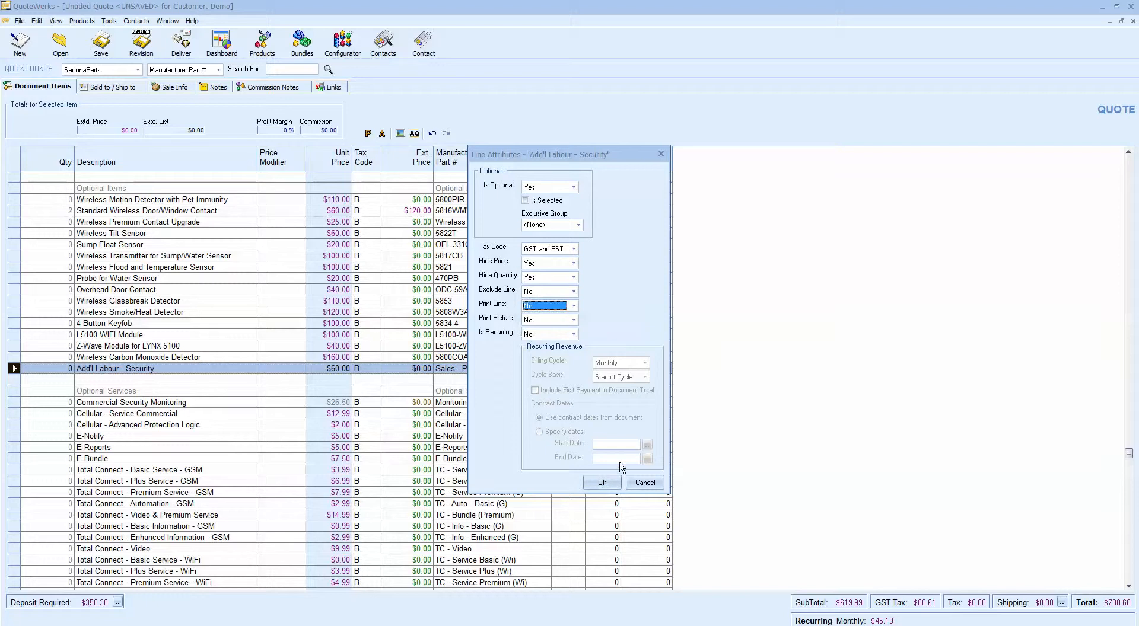
key(Return)
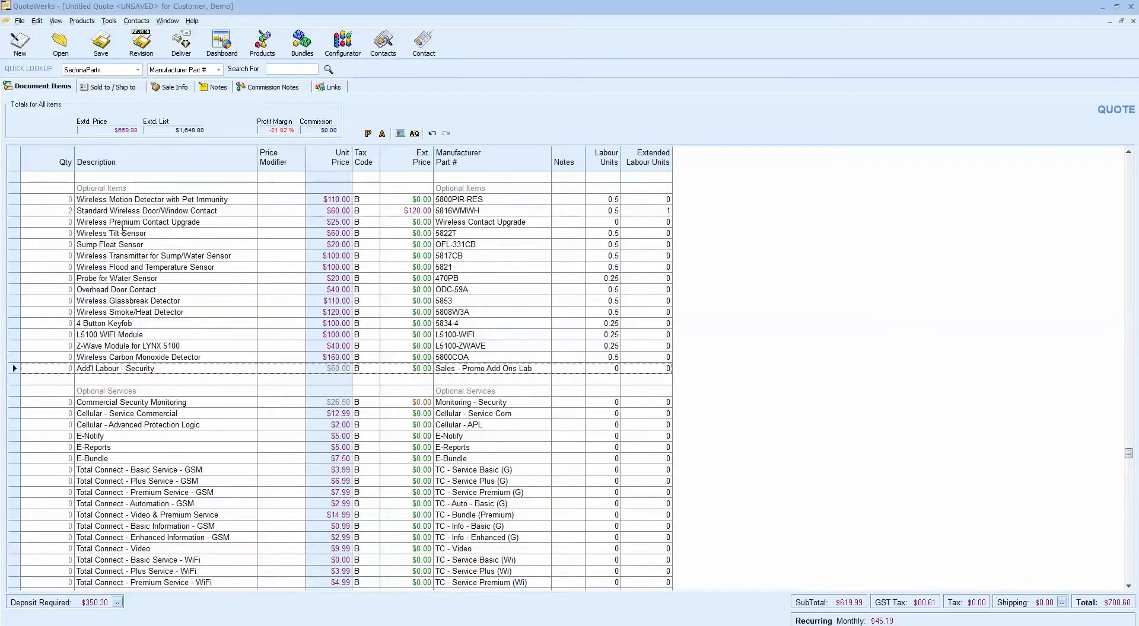
Review the quote's sold-to, ship-to and bill-to details and its sale information, including the customer PO field
scroll(181, 314, up, 5)
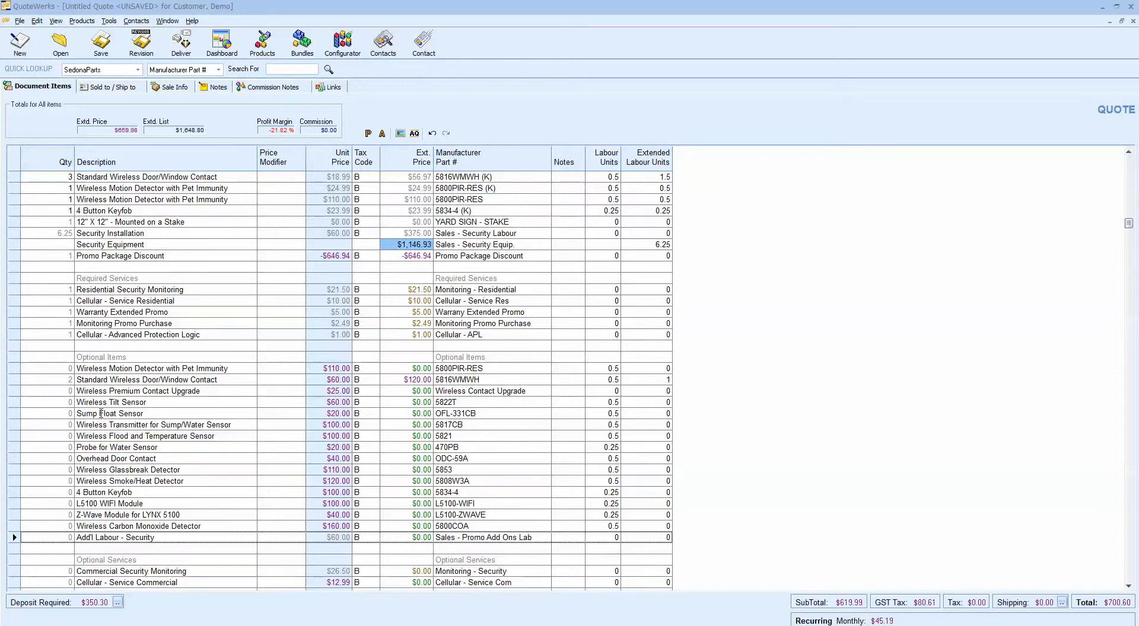
scroll(255, 404, up, 2)
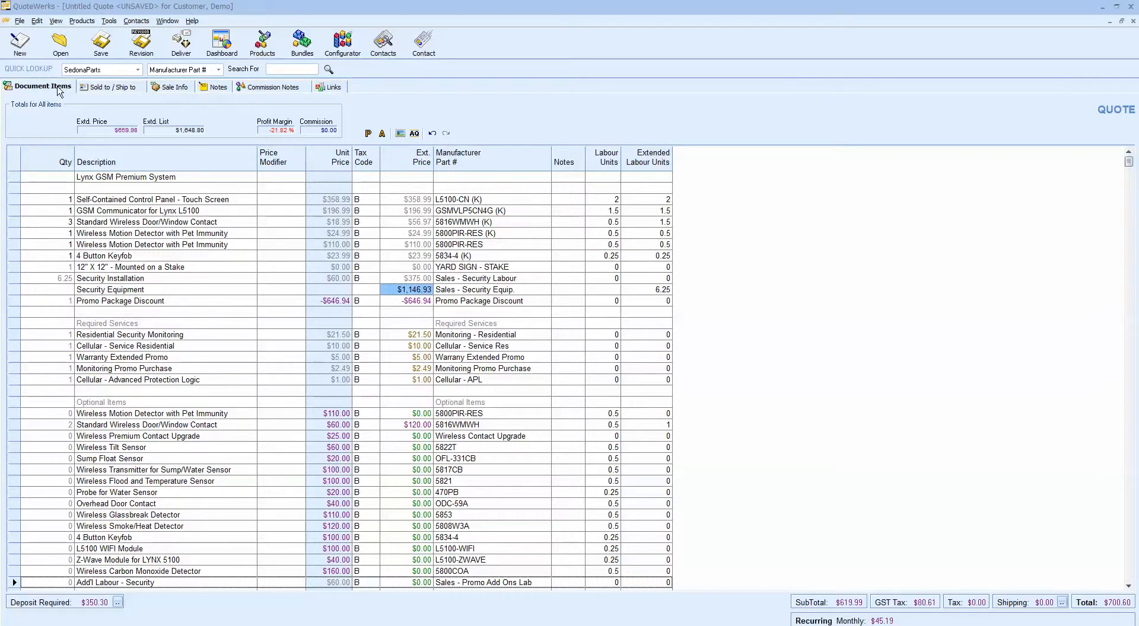
click(109, 89)
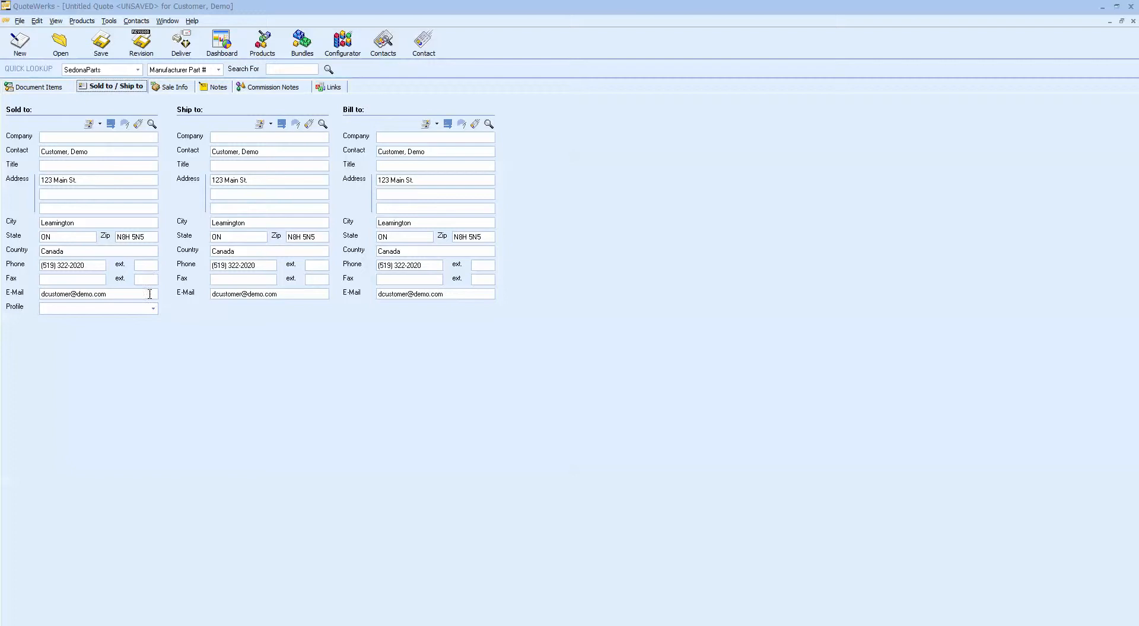
click(165, 88)
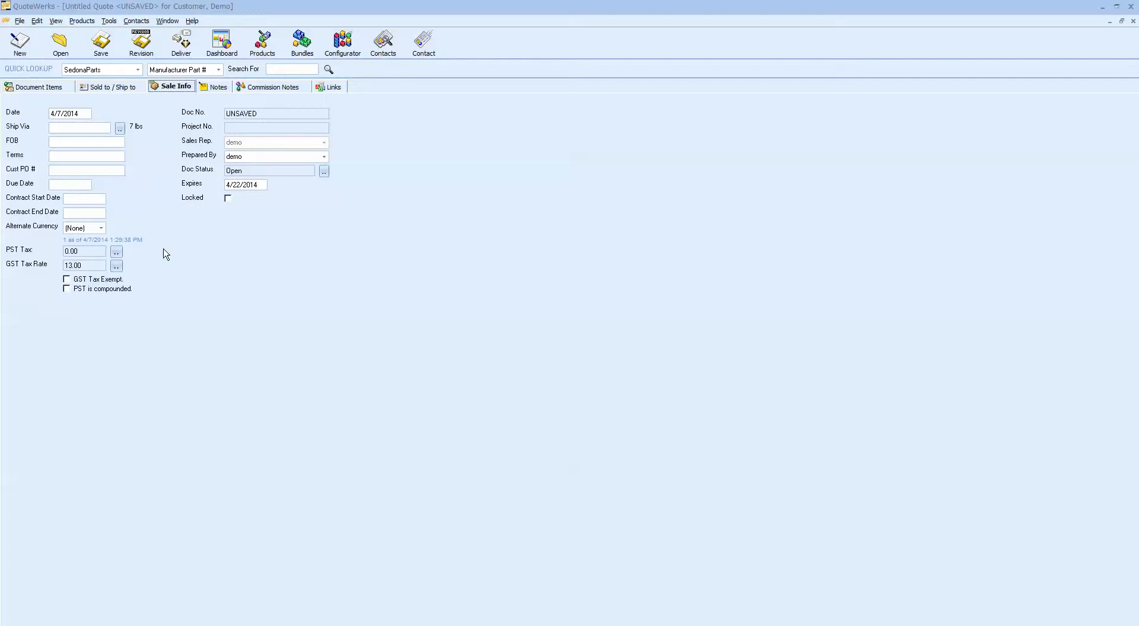
click(57, 170)
Review the quote's introduction, closing, purchasing and internal notes fields
click(210, 86)
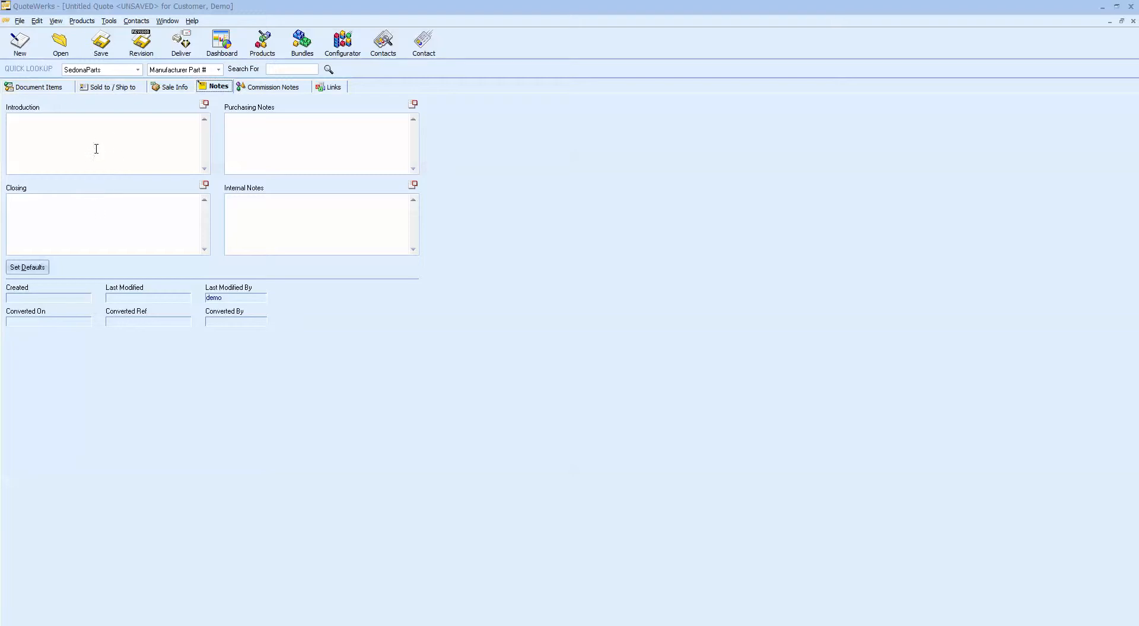
click(91, 214)
click(272, 144)
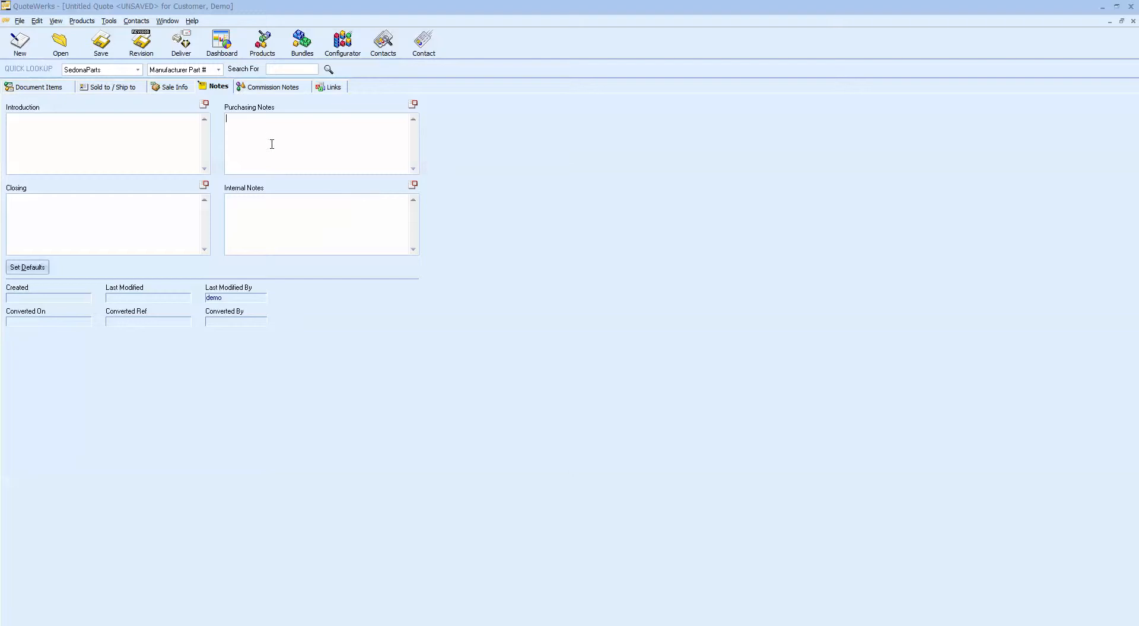
click(279, 219)
click(286, 239)
Review the referrer, new-or-existing, lead type and commission fields, and the quote's linked resources
click(303, 88)
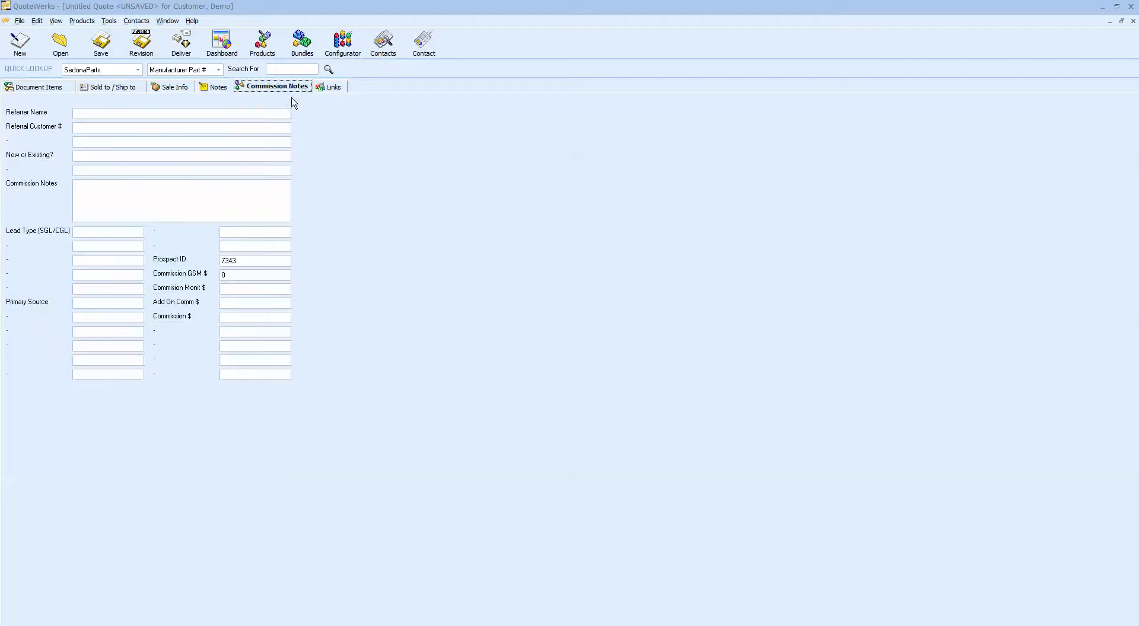
click(102, 116)
click(79, 130)
click(81, 155)
click(97, 233)
click(328, 89)
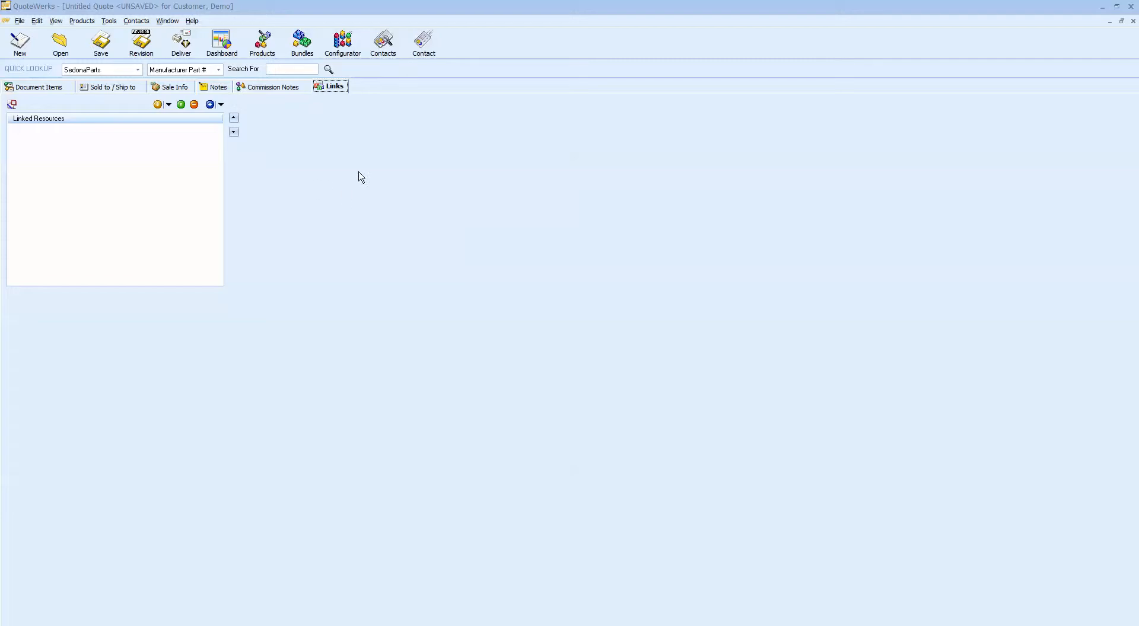
Look over the quote's item lines and notes fields once more
click(48, 89)
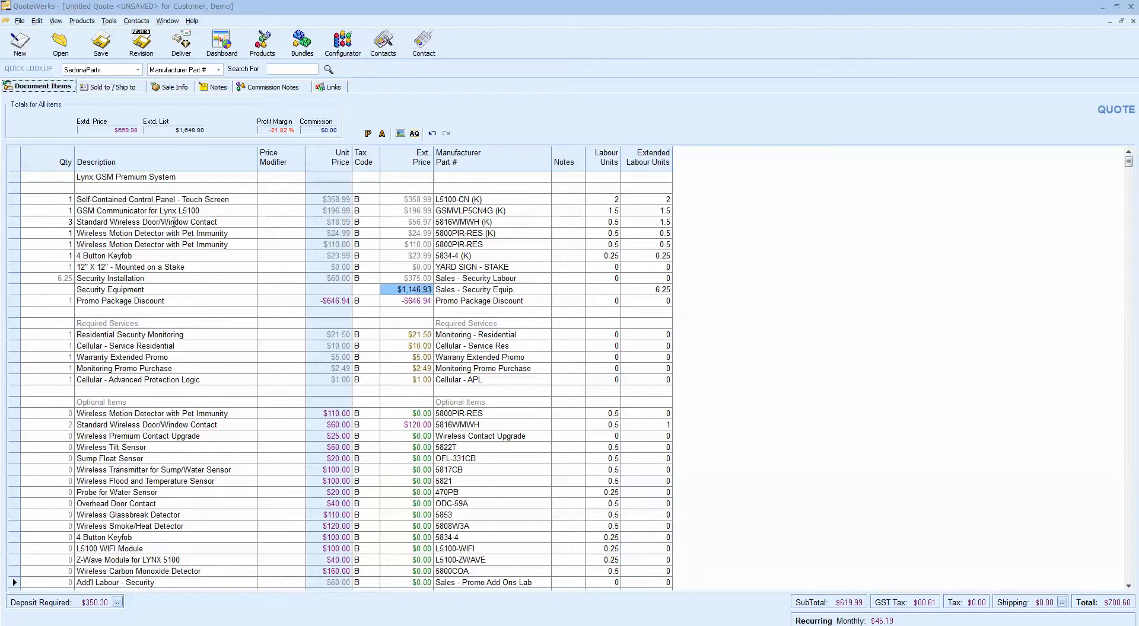
click(243, 268)
click(224, 89)
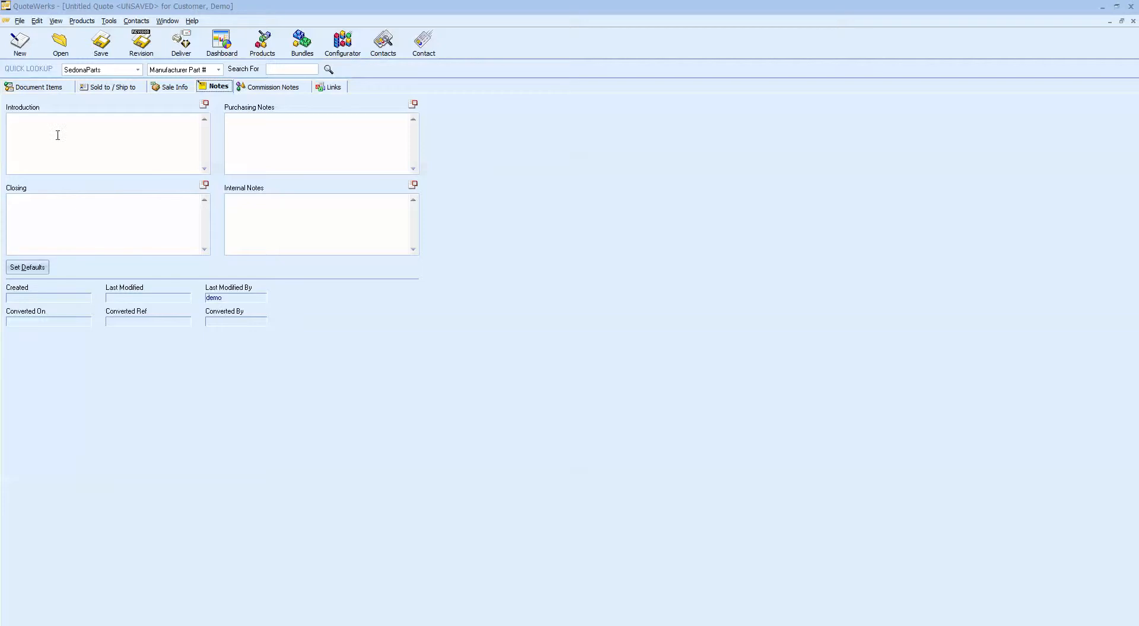
click(19, 88)
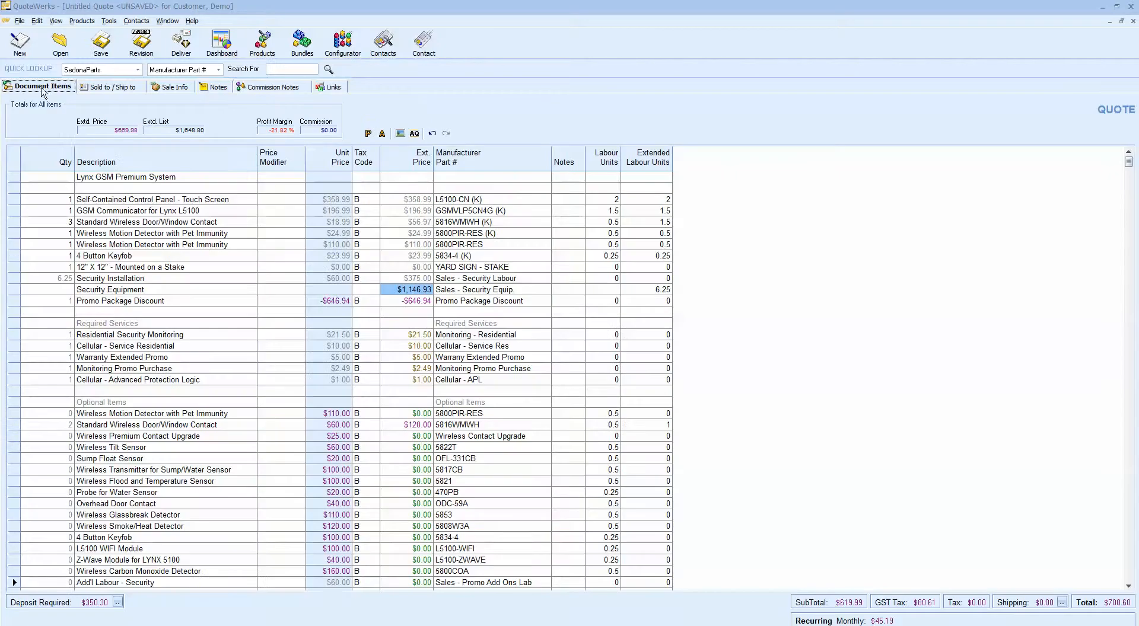
Convert the quote to an order, saving it first as "Customer- Monday, April 07, 2014" and removing non-selected optional items
click(21, 21)
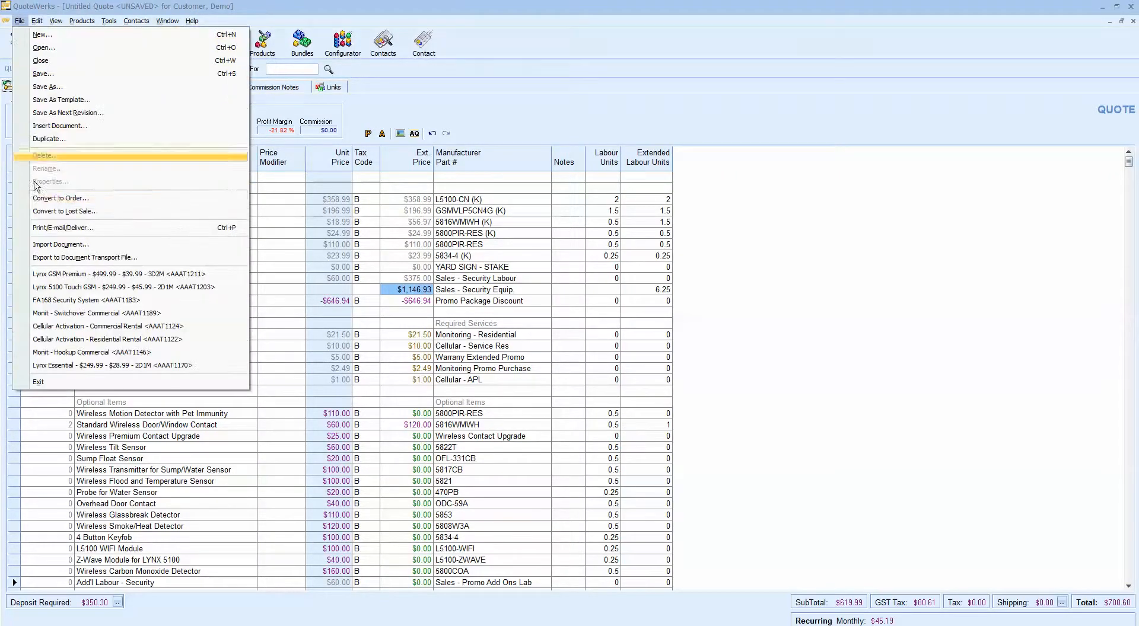
click(88, 203)
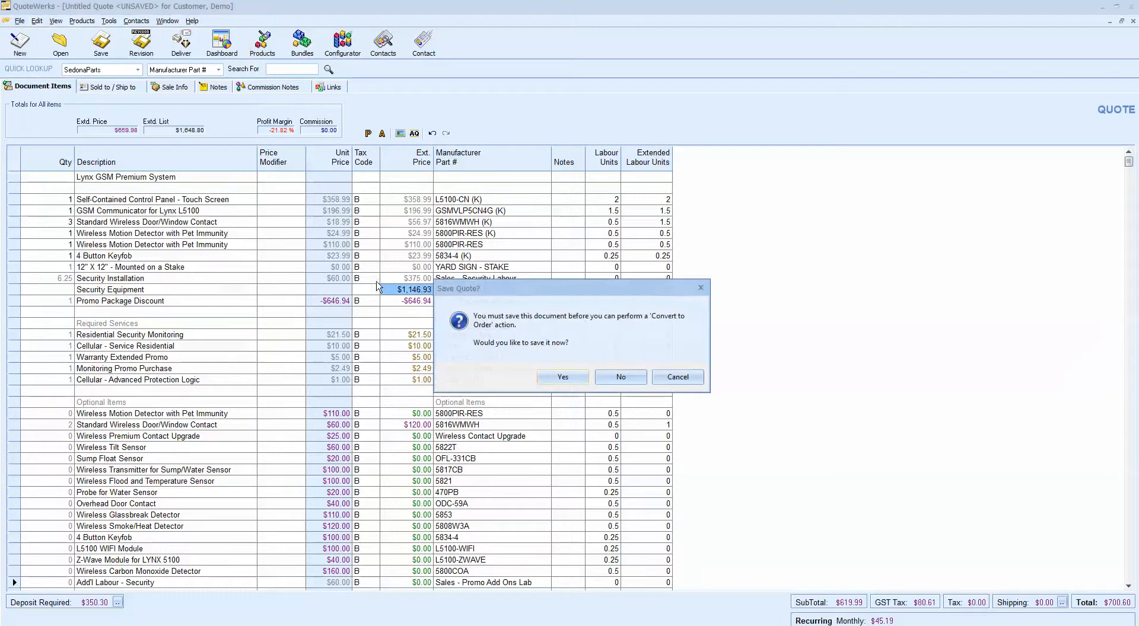
click(566, 378)
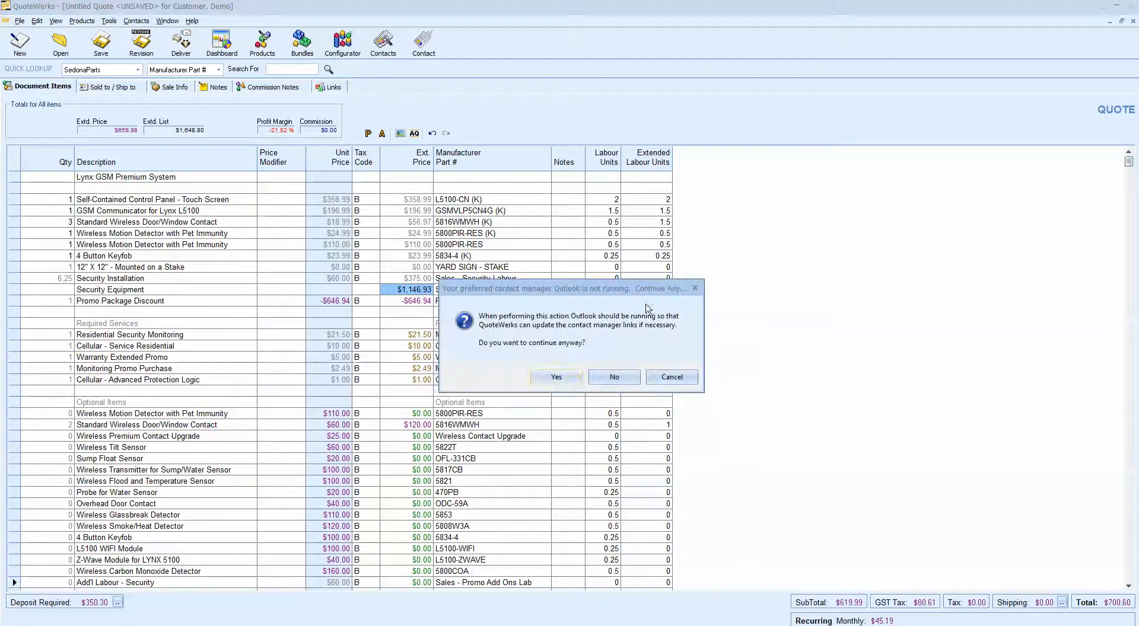
click(570, 379)
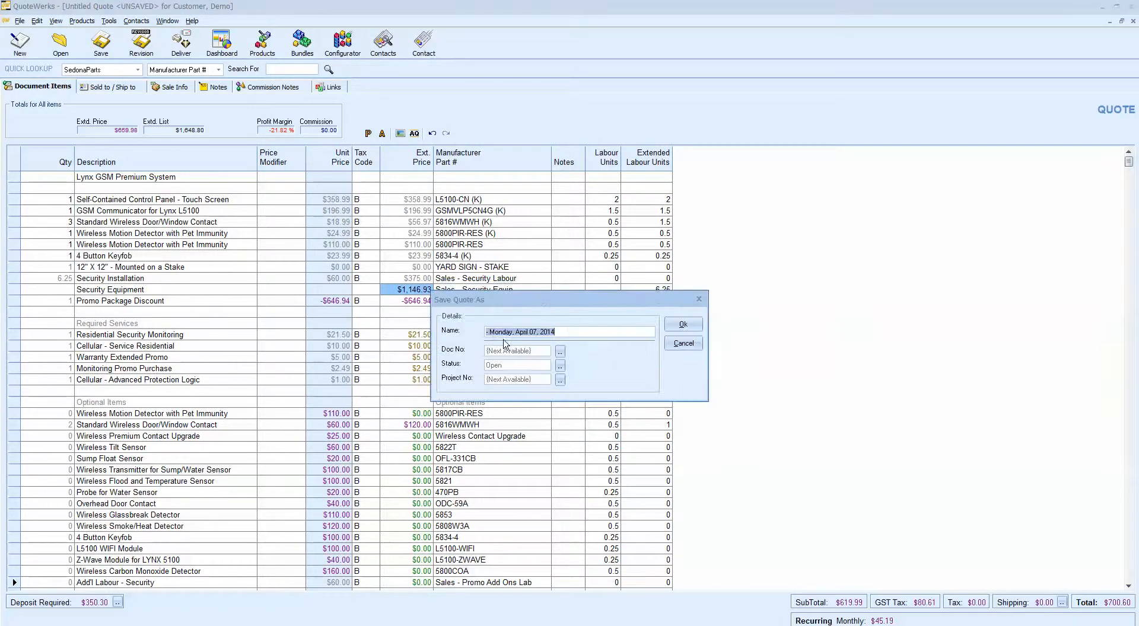
click(486, 332)
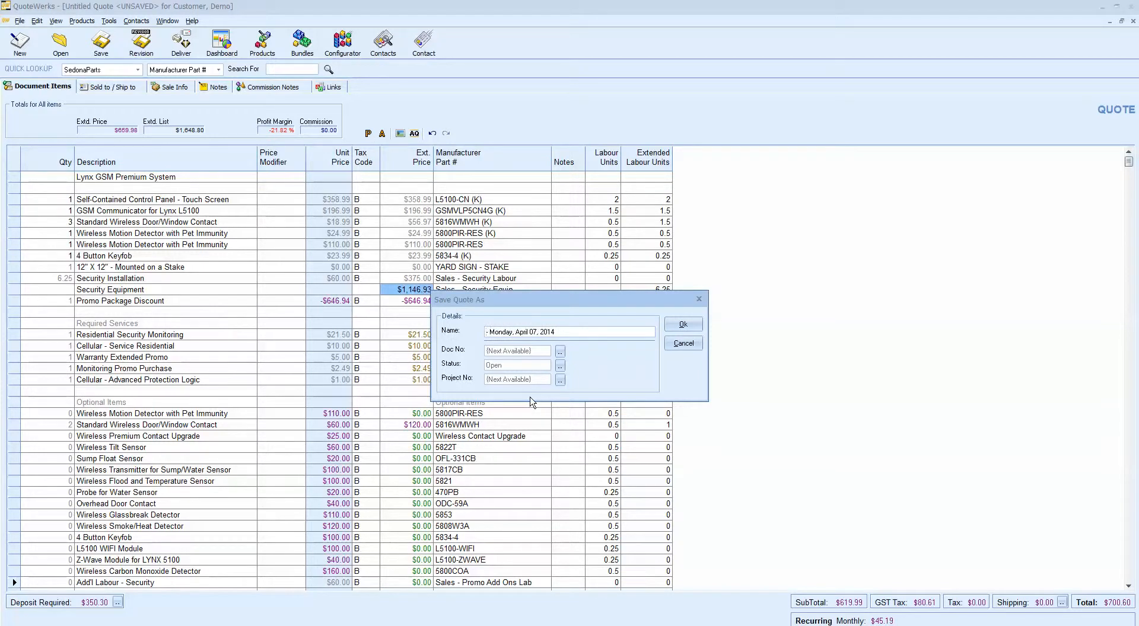
text(Customer-)
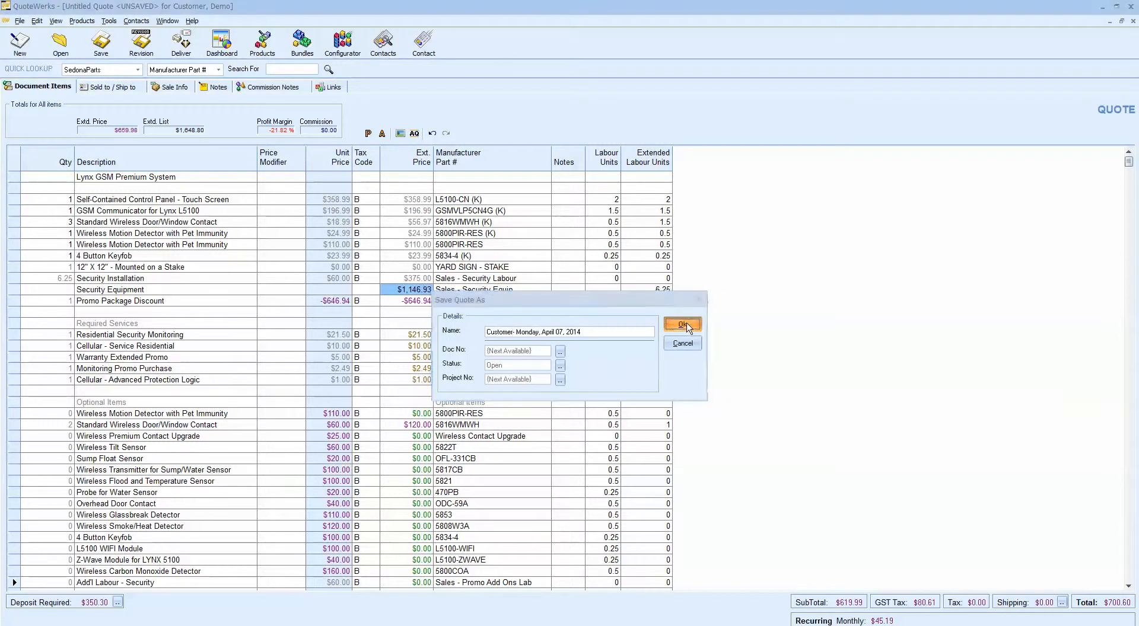
click(673, 327)
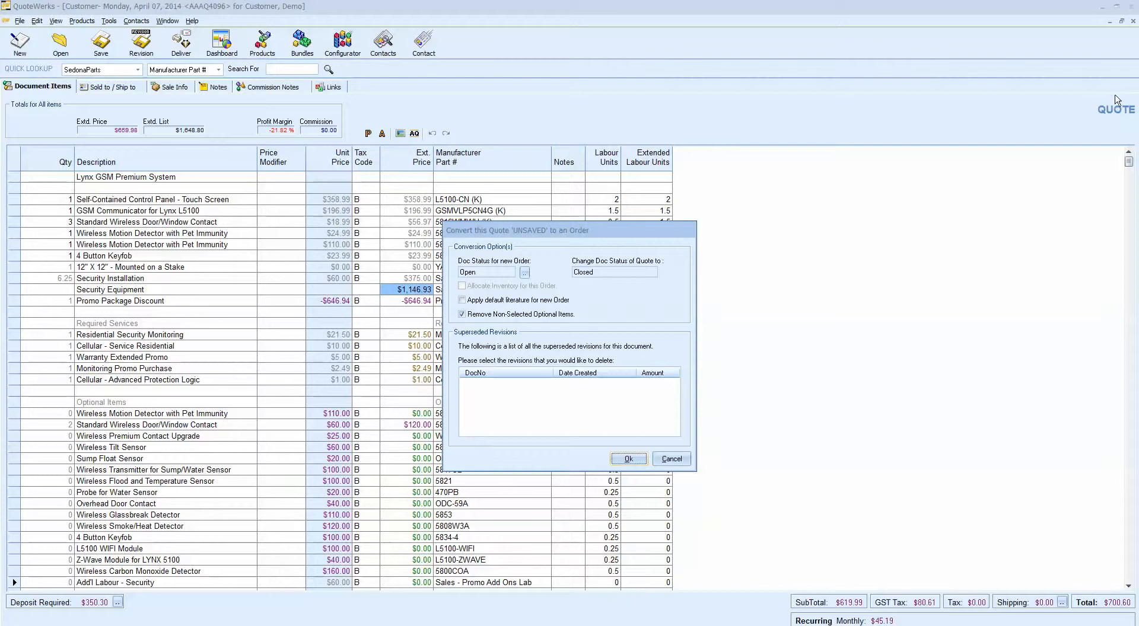
click(628, 459)
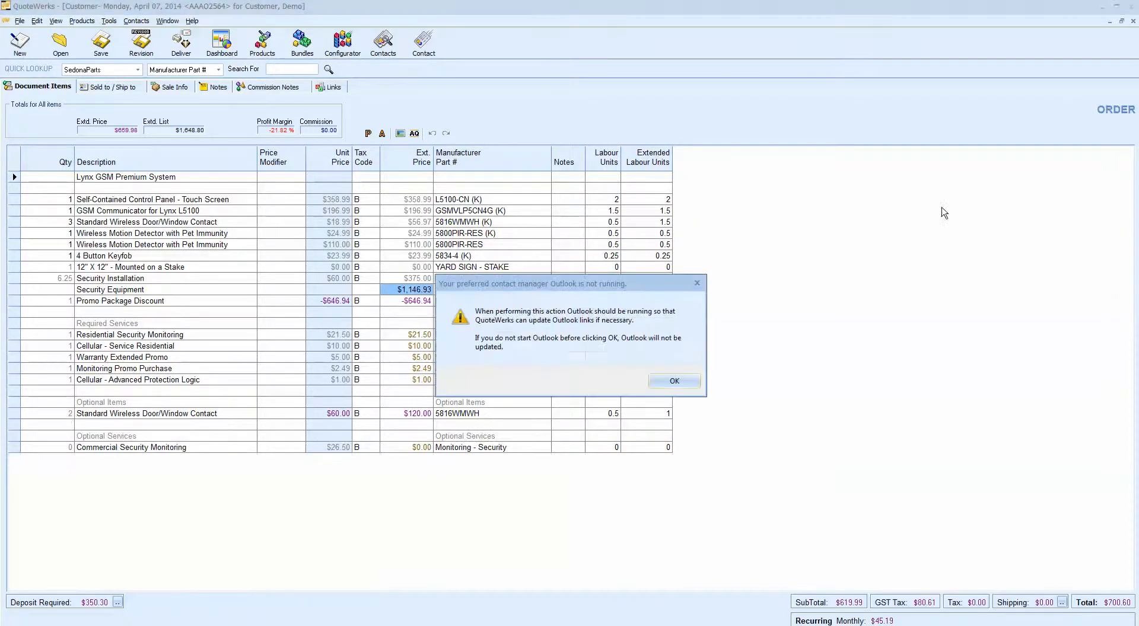
click(675, 380)
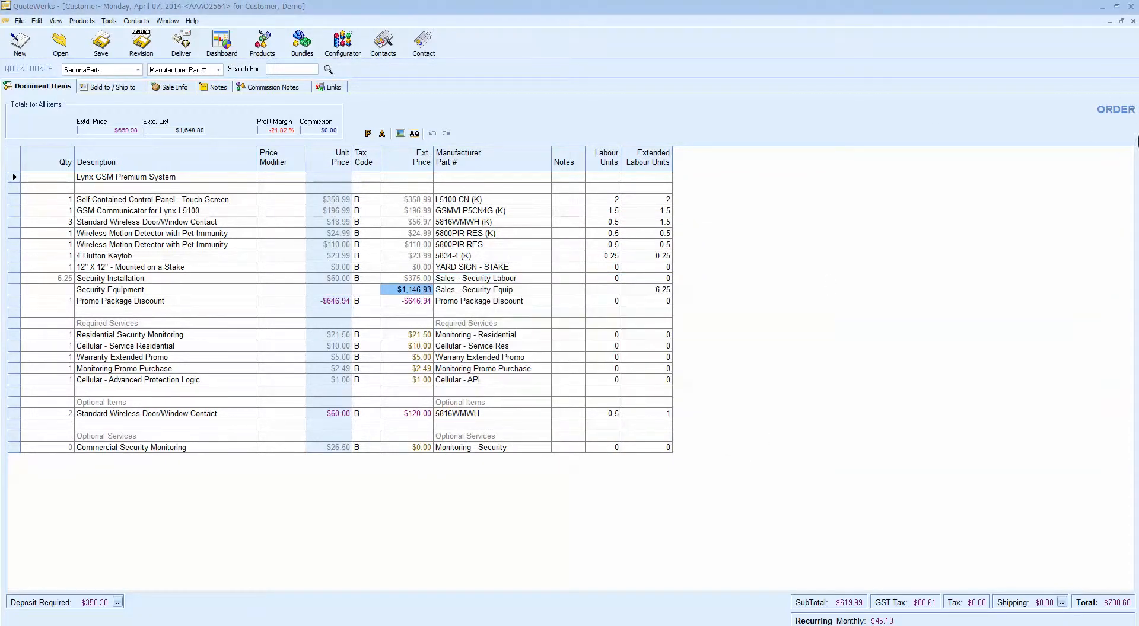
Switch to SedonaOffice, close the prospect record and prospects list, and open the Job Queue under Job Management
click(1103, 7)
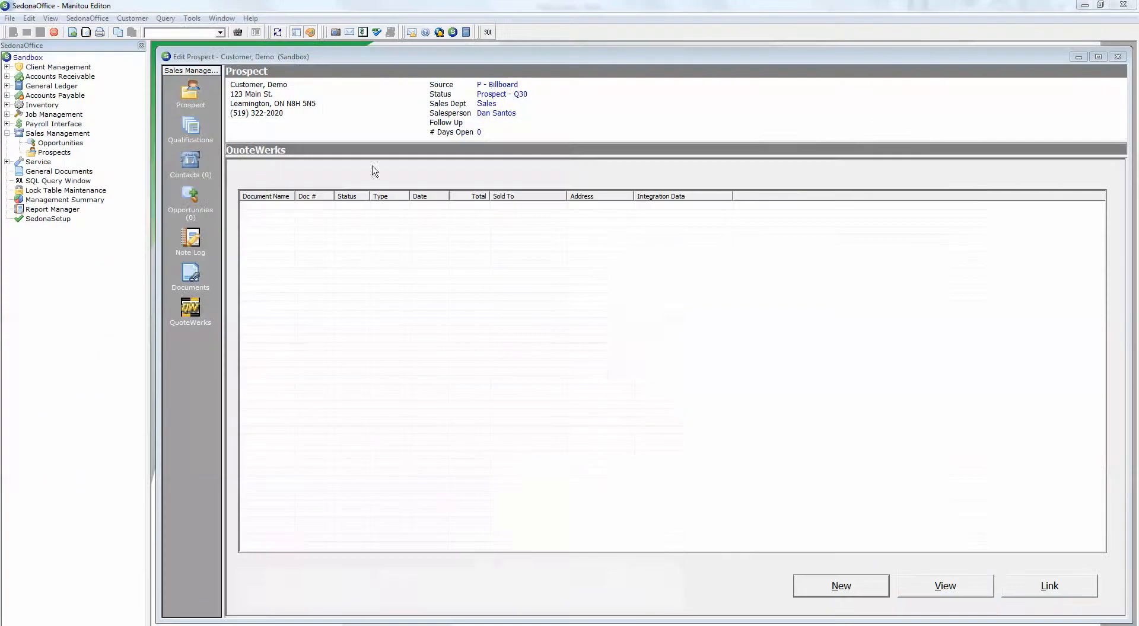
click(1116, 59)
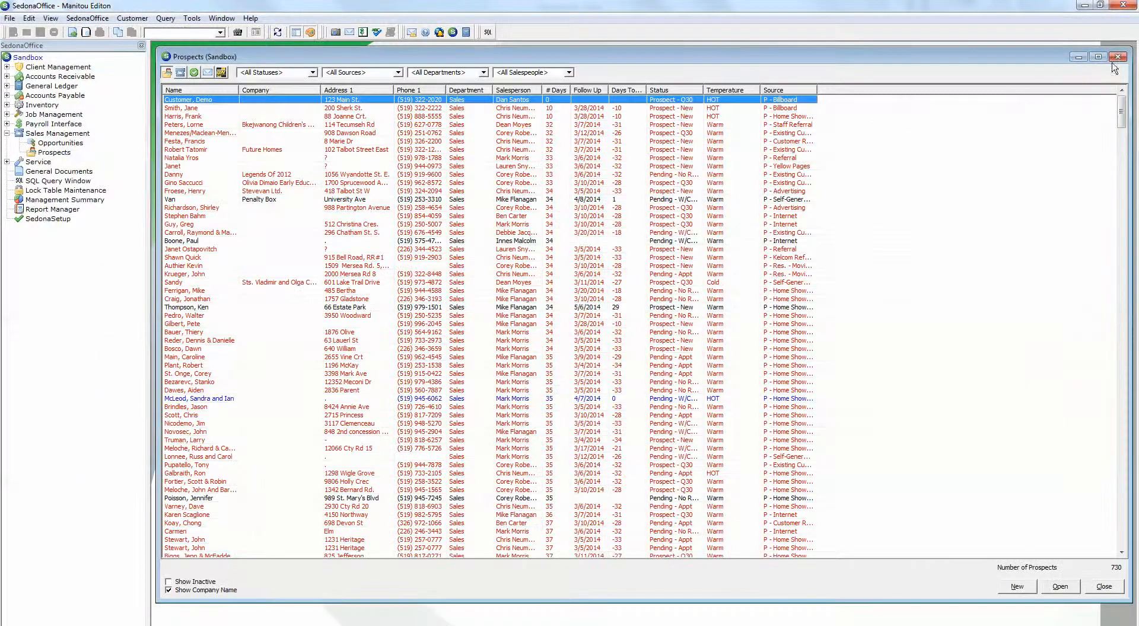
click(1117, 57)
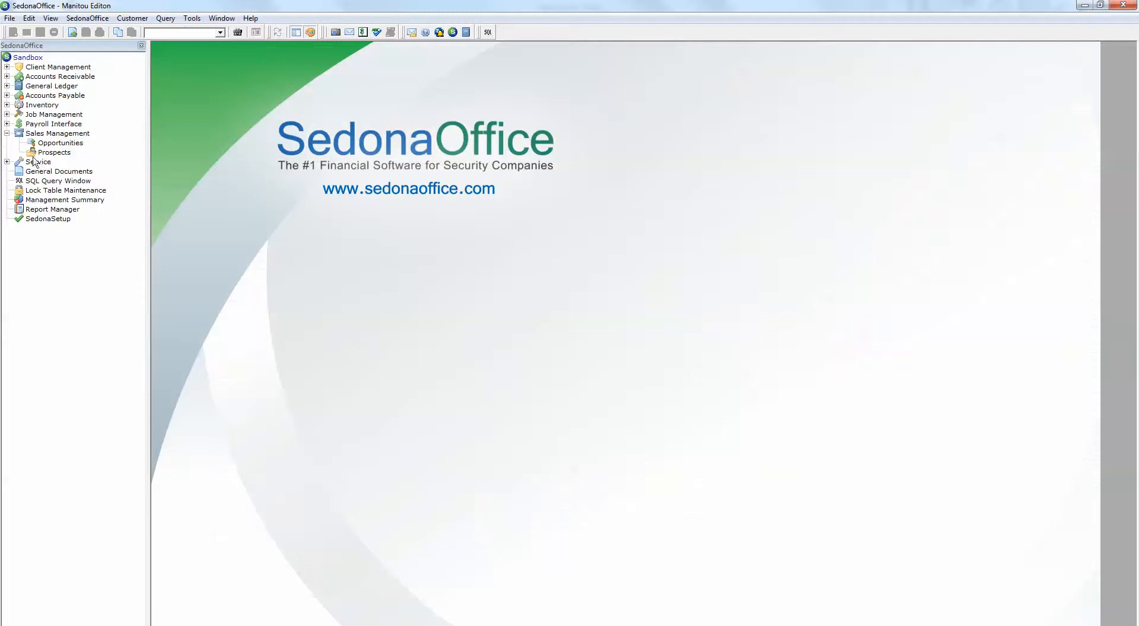
click(6, 114)
click(56, 134)
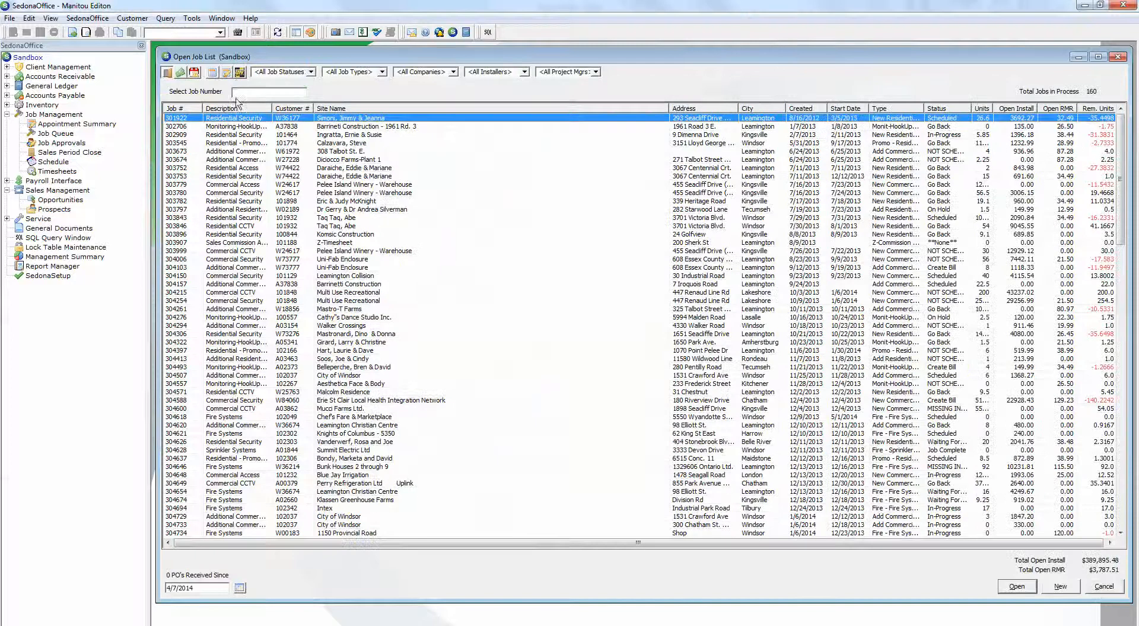
Look over the QuoteWerks orders awaiting processing, select the Sunrite Greenhouses order, and close the list
click(239, 72)
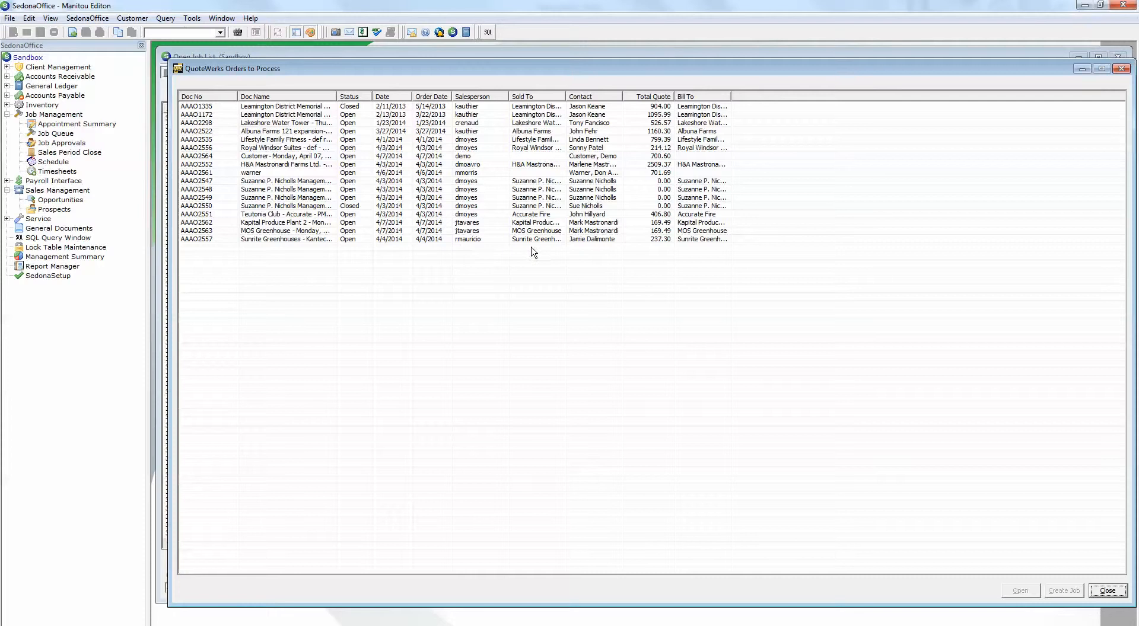
click(275, 240)
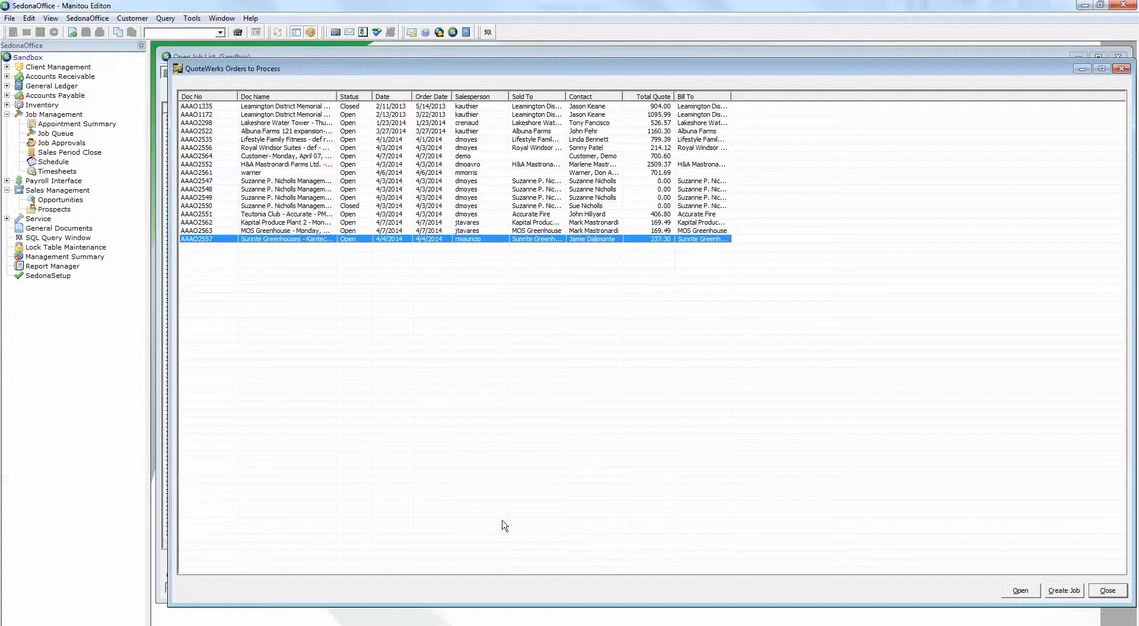
click(1123, 69)
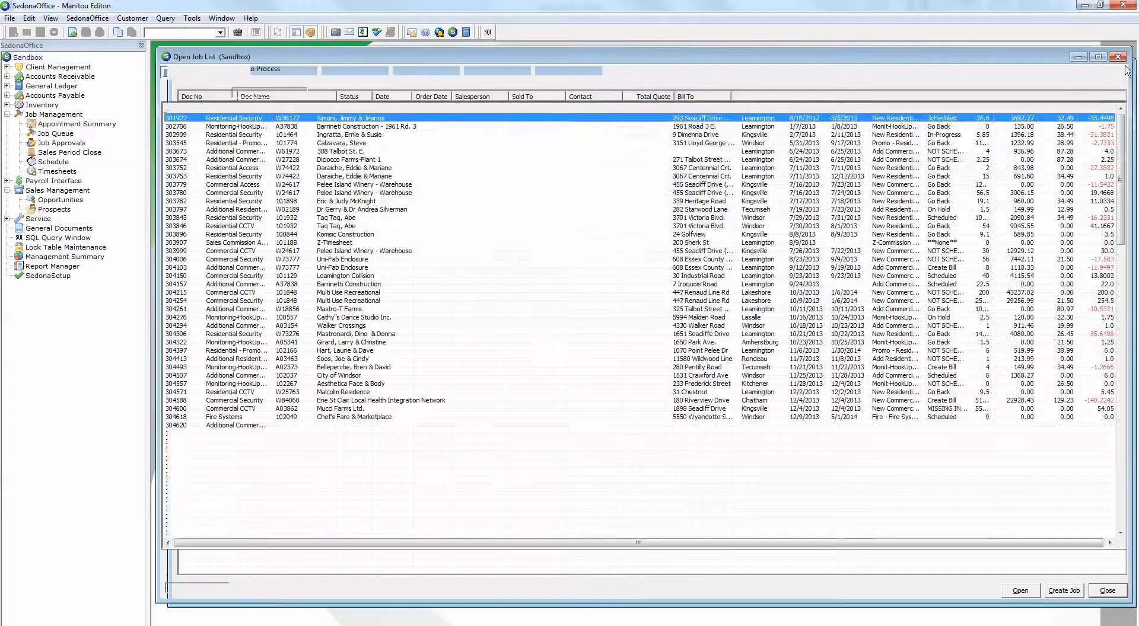